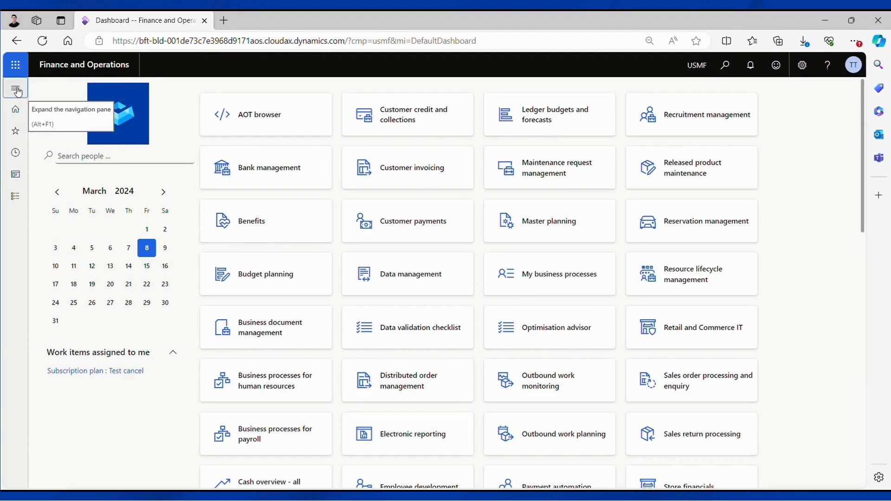
Step: Open All forecast results from the Enterprise subscription automation module's inquiries and reports
{"action": "left_click", "coordinate": [16, 91]}
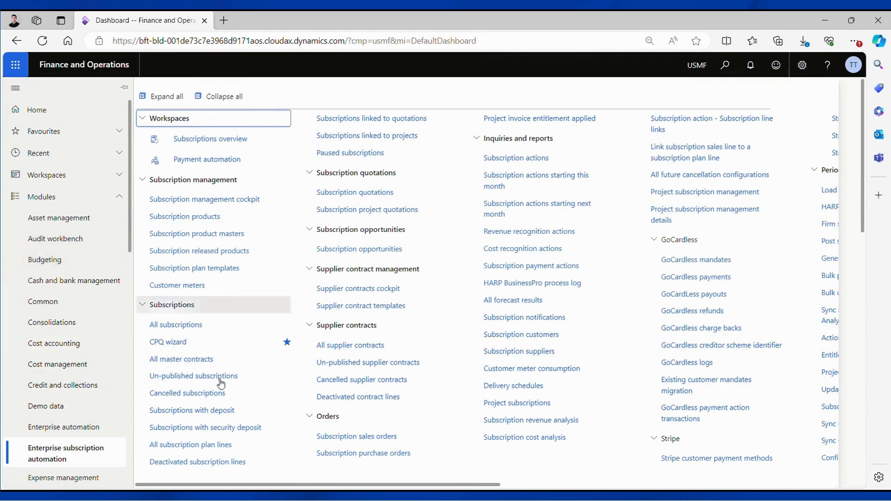
{"action": "left_click_drag", "start_coordinate": [339, 486], "coordinate": [391, 482]}
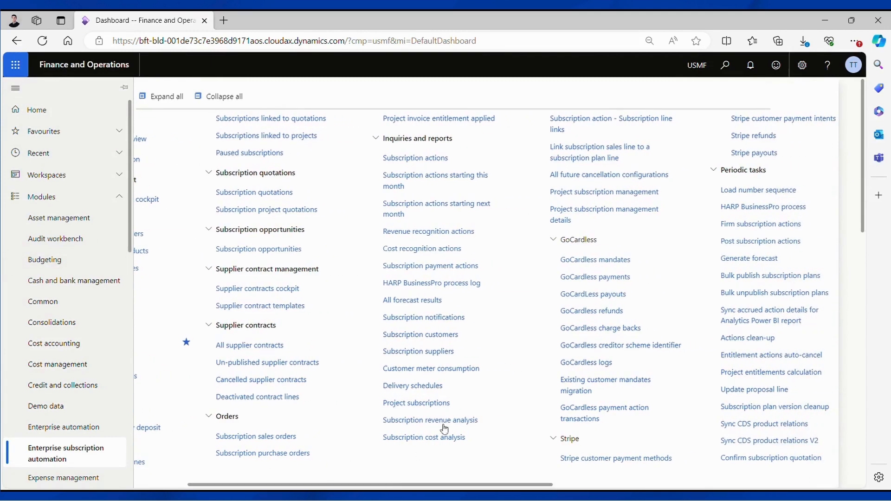
{"action": "left_click", "coordinate": [410, 301]}
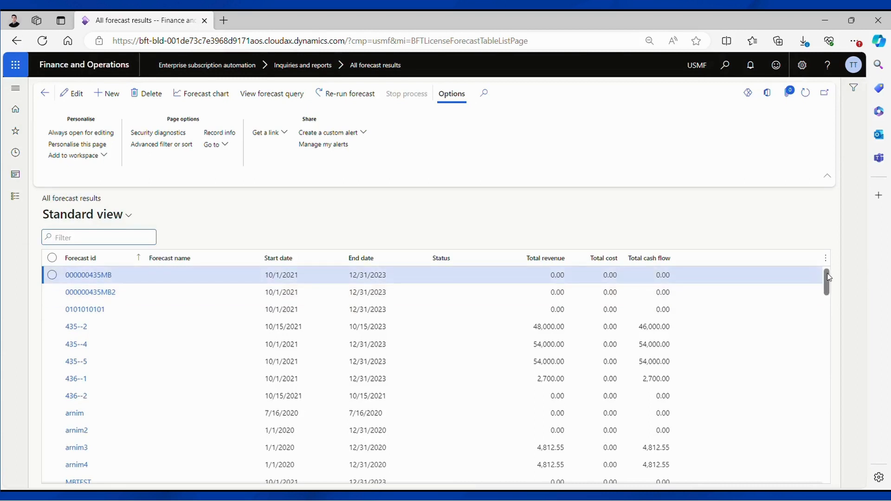
Step: Open forecast SP-FC-00072 from the results list and review its forecast lines
{"action": "mouse_move", "coordinate": [828, 277]}
{"action": "left_mouse_down"}
{"action": "mouse_move", "coordinate": [829, 287]}
{"action": "mouse_move", "coordinate": [828, 276]}
{"action": "left_mouse_up"}
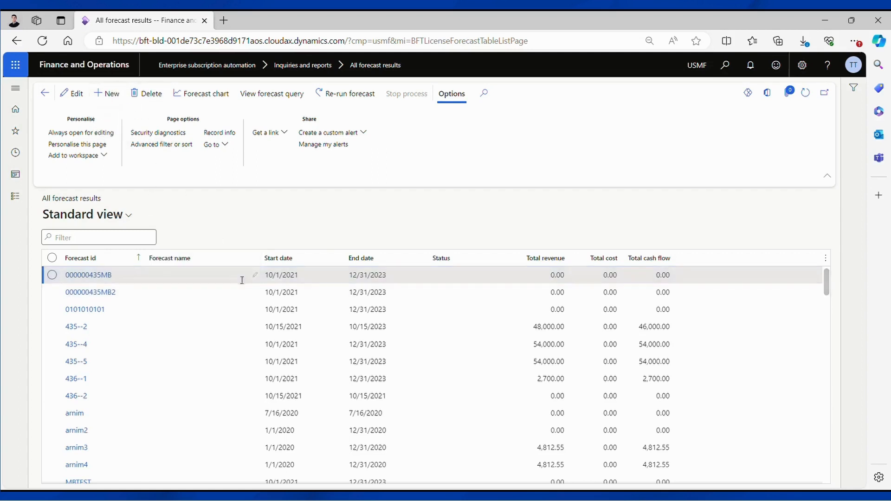
{"action": "left_click_drag", "start_coordinate": [826, 282], "coordinate": [826, 459]}
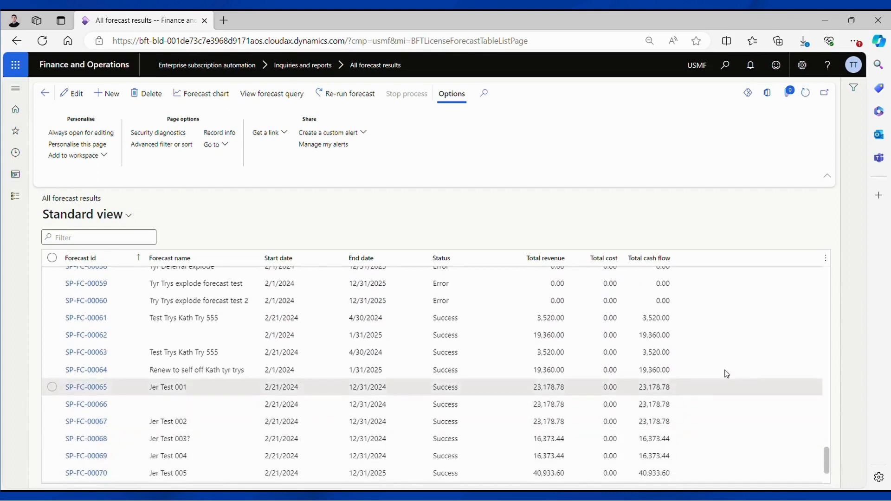
{"action": "scroll", "coordinate": [591, 361], "scroll_direction": "down", "scroll_amount": 1}
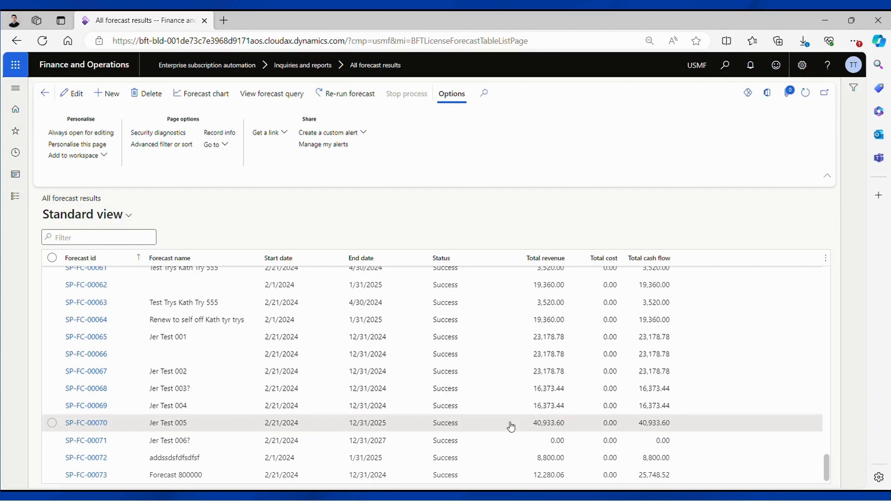
{"action": "left_click", "coordinate": [79, 451]}
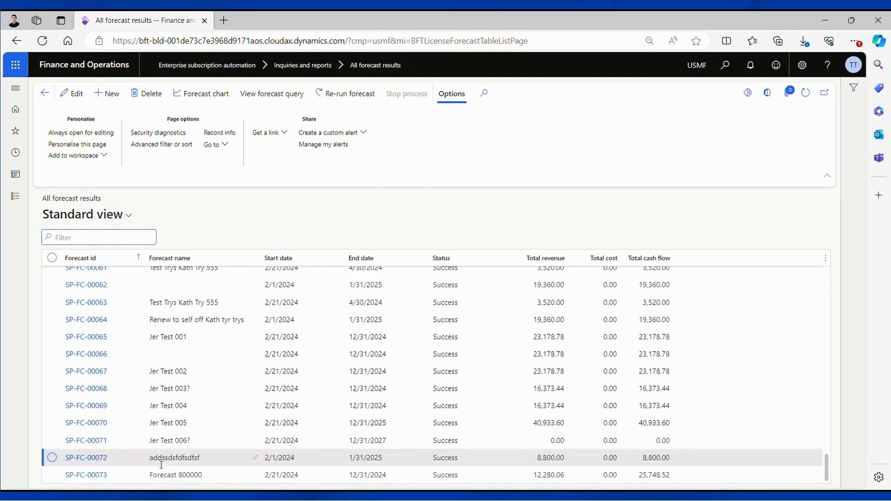
{"action": "left_click", "coordinate": [94, 458]}
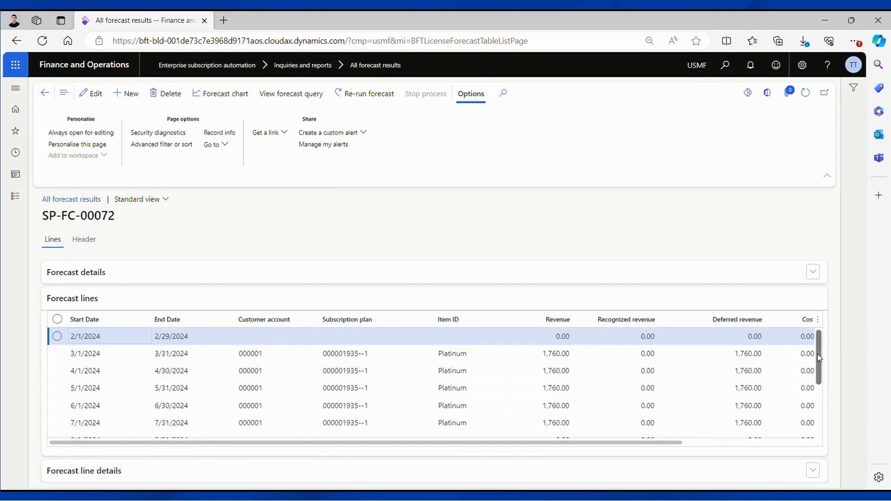
{"action": "left_click_drag", "start_coordinate": [817, 353], "coordinate": [847, 413]}
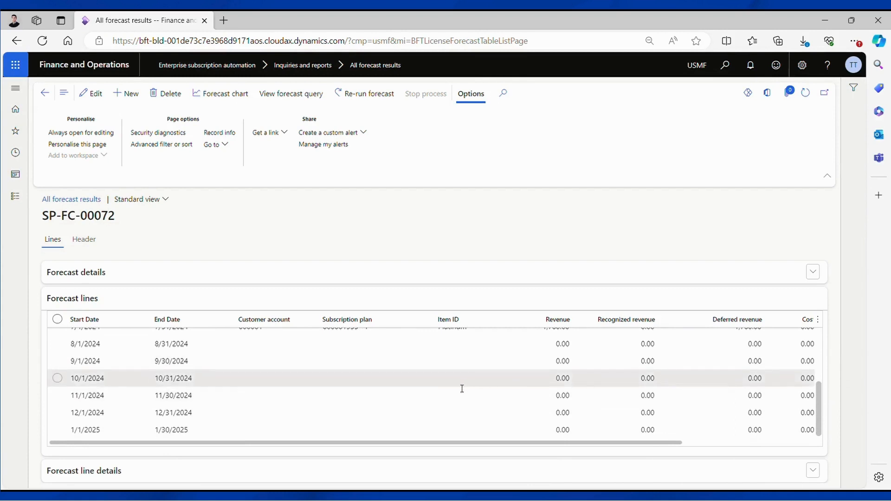
{"action": "scroll", "coordinate": [462, 388], "scroll_direction": "up", "scroll_amount": 3}
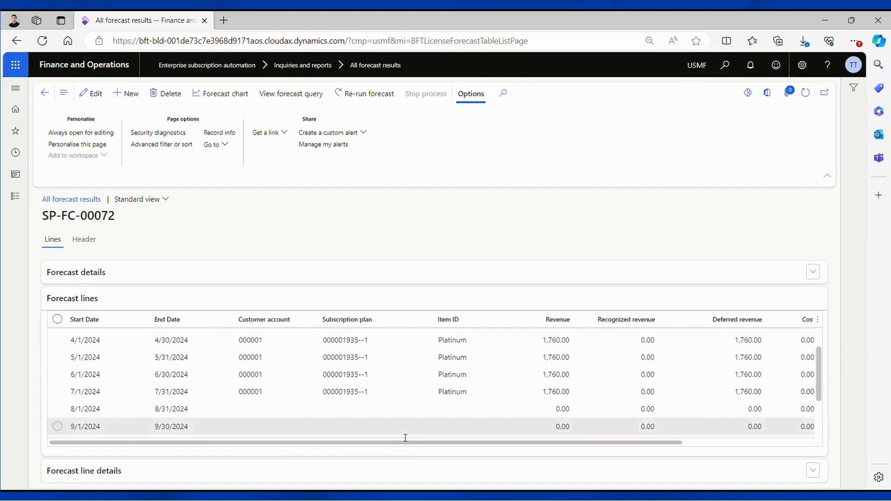
{"action": "scroll", "coordinate": [405, 438], "scroll_direction": "down", "scroll_amount": 3}
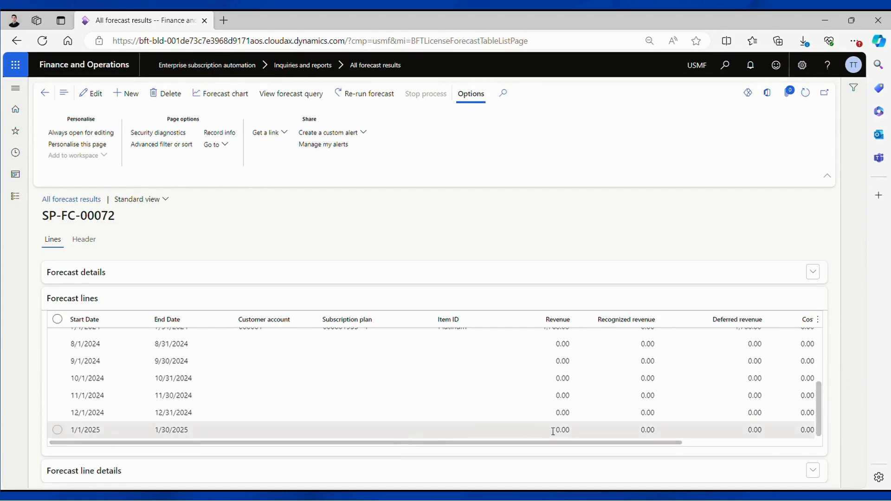
Step: Start a new forecast named Test Forecast for End of 2024
{"action": "left_click", "coordinate": [121, 94]}
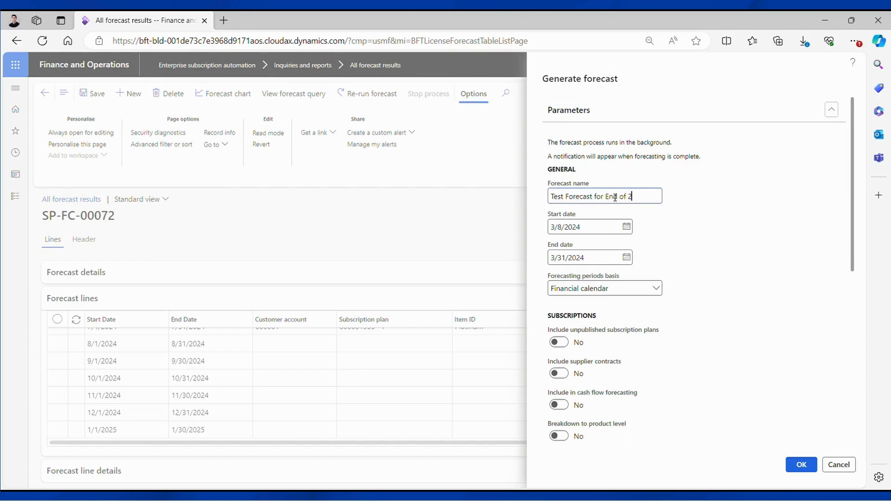
{"action": "type", "text": "023"}
{"action": "key", "text": "Tab"}
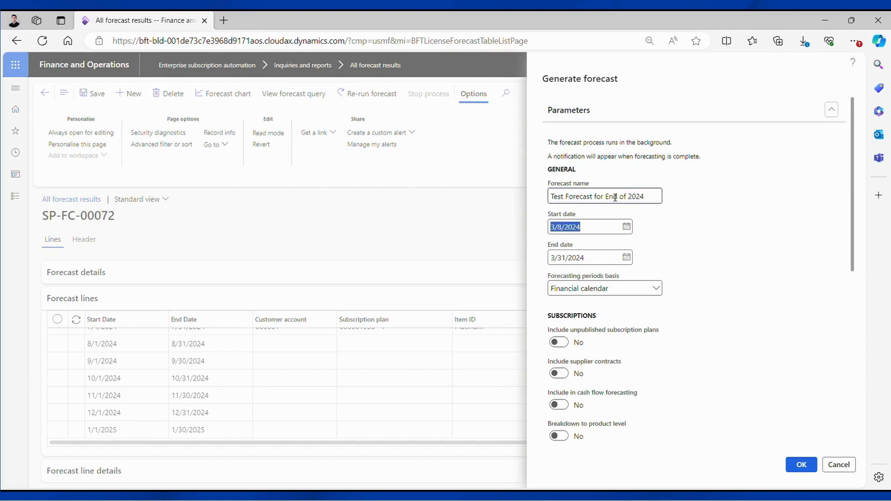
Step: Set the forecast start date to 12/1/2023
{"action": "left_click", "coordinate": [627, 227]}
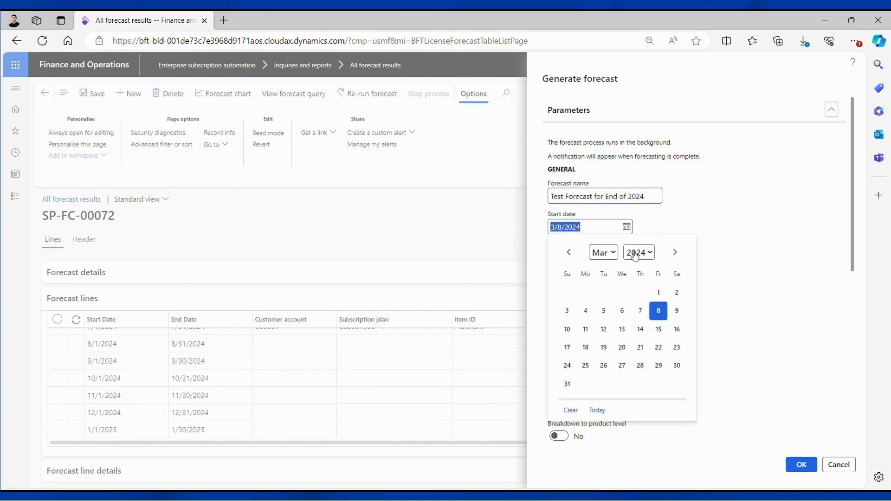
{"action": "left_click", "coordinate": [571, 254]}
{"action": "left_click", "coordinate": [571, 254]}
{"action": "left_click", "coordinate": [571, 254]}
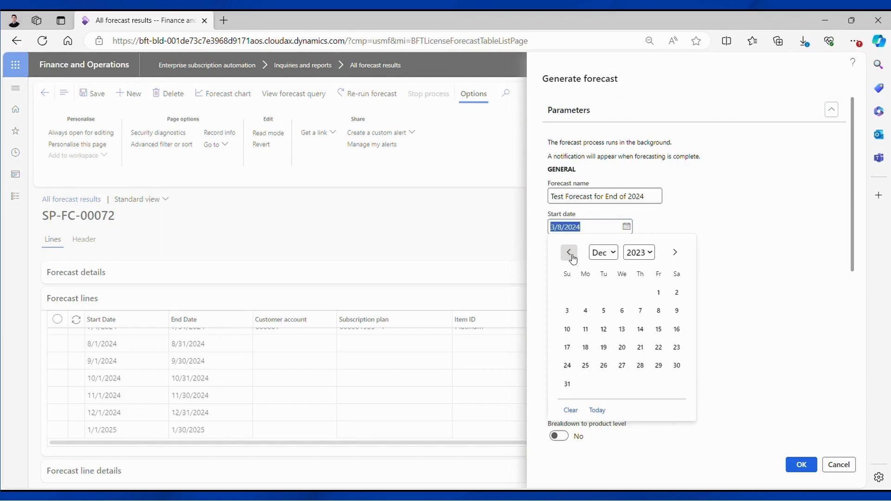
{"action": "left_click", "coordinate": [657, 292]}
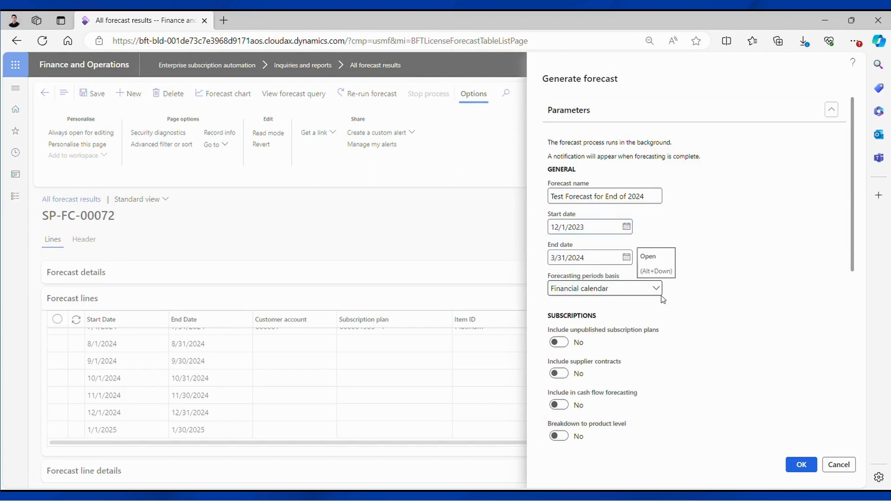
Step: Set the forecast end date to 2/28/2025
{"action": "left_click", "coordinate": [627, 257]}
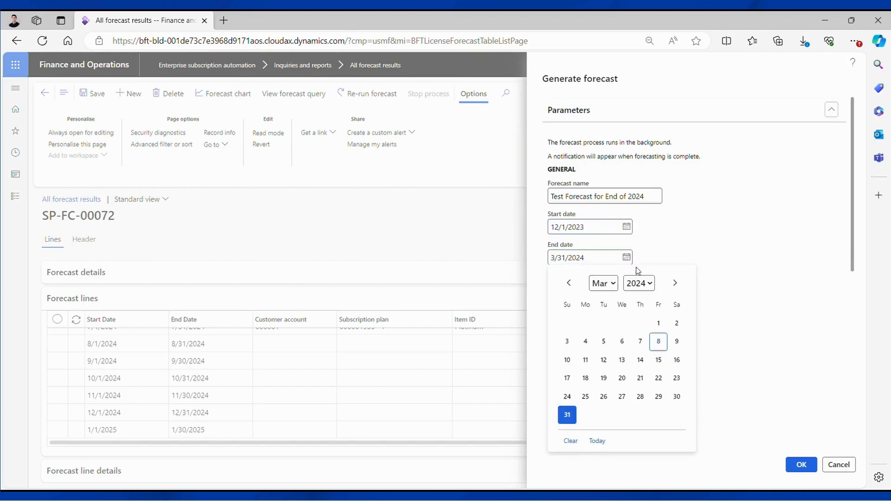
{"action": "left_click", "coordinate": [675, 283]}
{"action": "left_click", "coordinate": [675, 283]}
{"action": "left_click", "coordinate": [674, 283]}
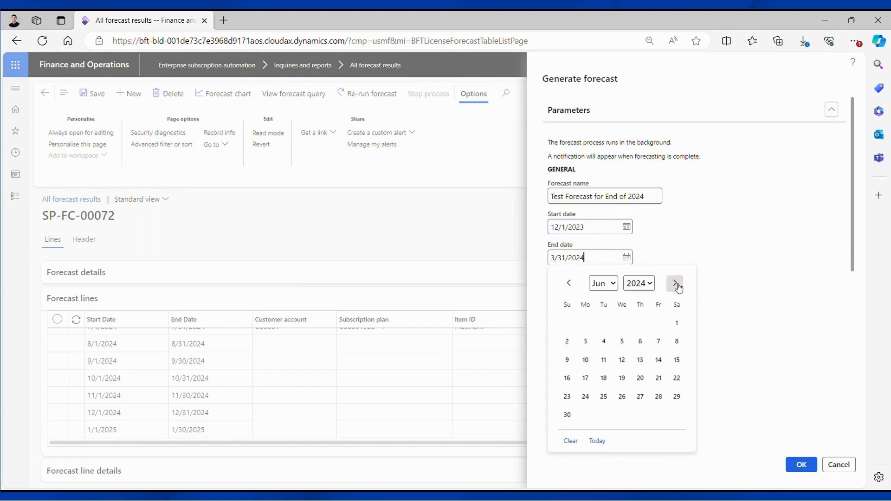
{"action": "left_click", "coordinate": [675, 282]}
{"action": "left_click", "coordinate": [675, 283]}
{"action": "left_click", "coordinate": [675, 283]}
{"action": "left_click", "coordinate": [674, 282]}
{"action": "left_click", "coordinate": [674, 283]}
{"action": "left_click", "coordinate": [675, 284]}
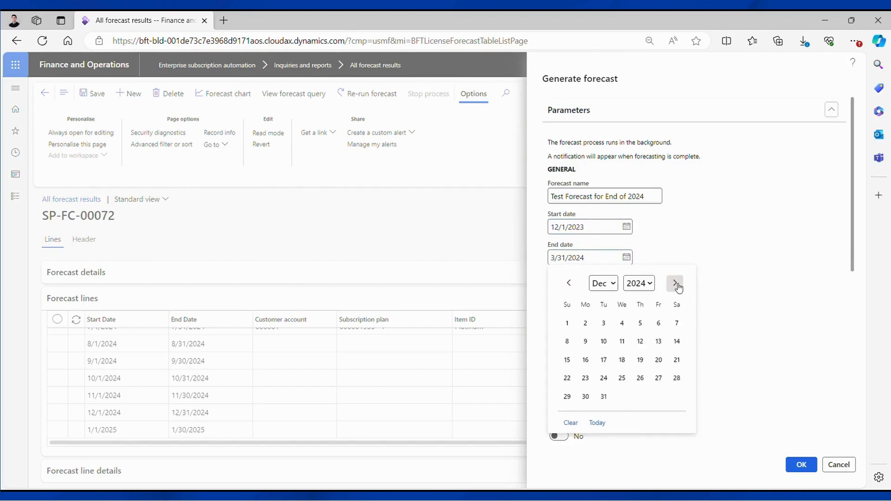
{"action": "left_click", "coordinate": [675, 283]}
{"action": "left_click", "coordinate": [675, 283]}
{"action": "left_click", "coordinate": [658, 396]}
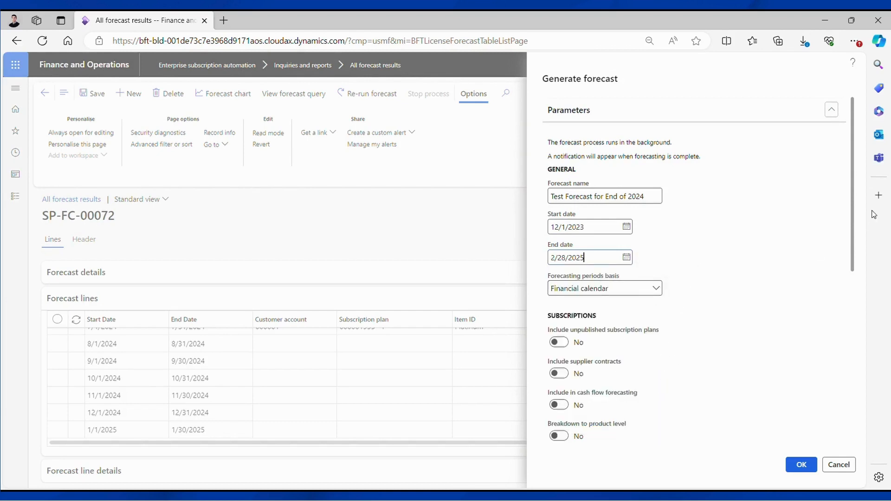
Step: Enable breakdown to product level, breakdown to subscription plan level, and Explode forecast
{"action": "left_click_drag", "start_coordinate": [852, 217], "coordinate": [710, 244]}
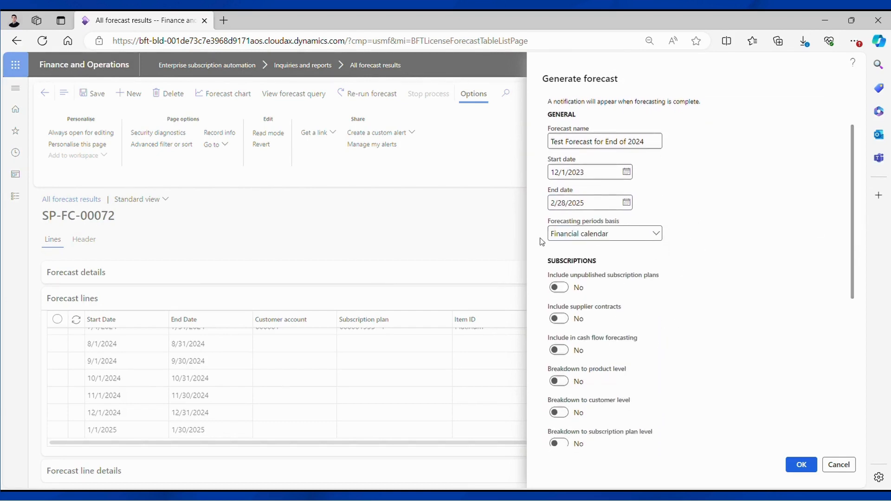
{"action": "scroll", "coordinate": [643, 305], "scroll_direction": "down", "scroll_amount": 1}
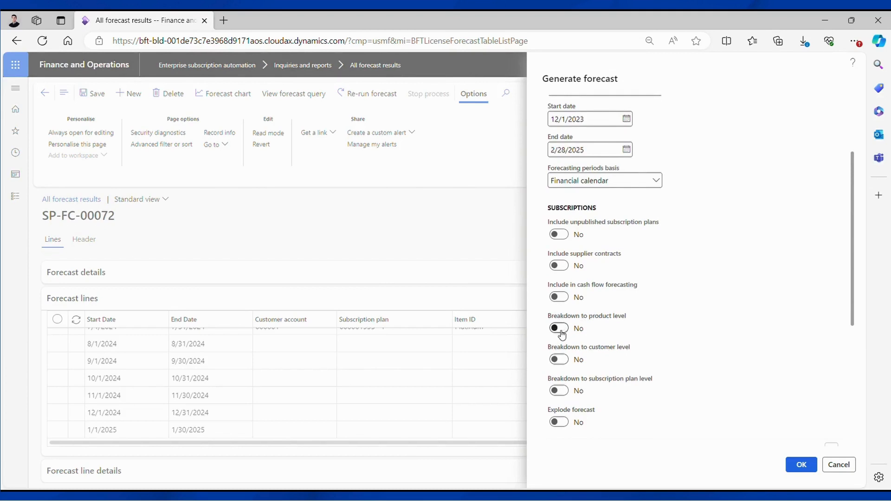
{"action": "left_click", "coordinate": [561, 391]}
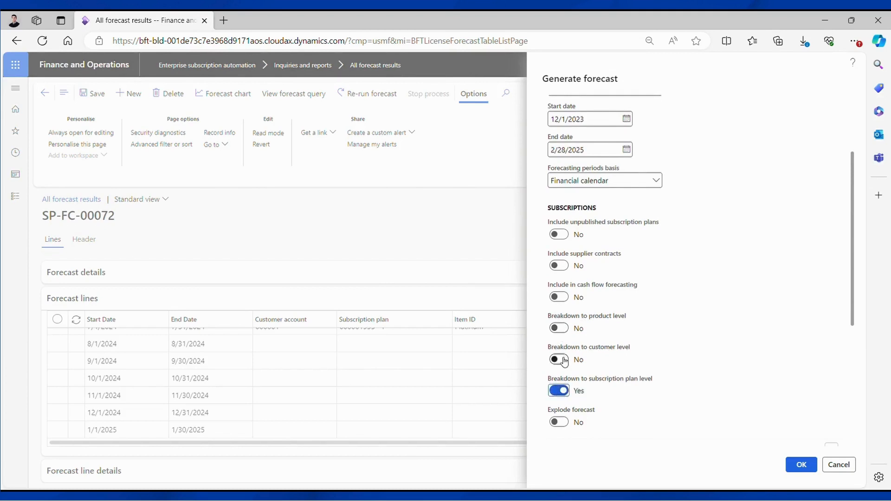
{"action": "left_click", "coordinate": [563, 329]}
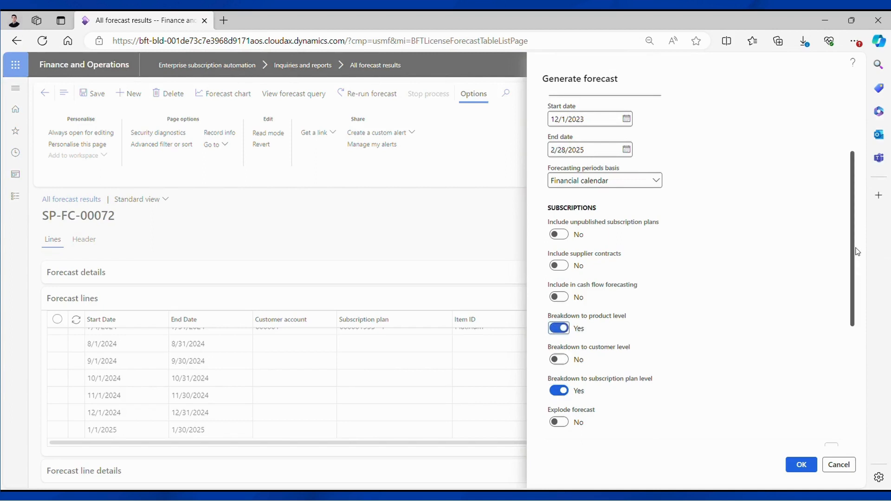
{"action": "left_click_drag", "start_coordinate": [854, 251], "coordinate": [851, 320]}
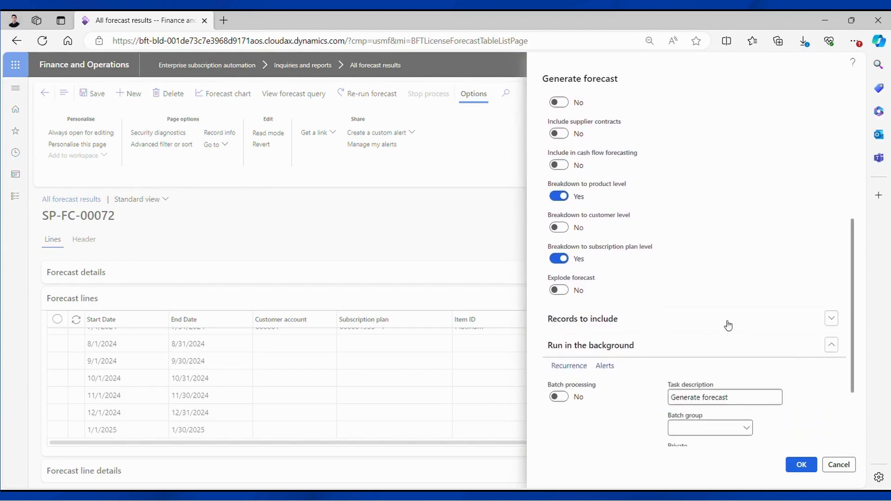
{"action": "left_click", "coordinate": [560, 290]}
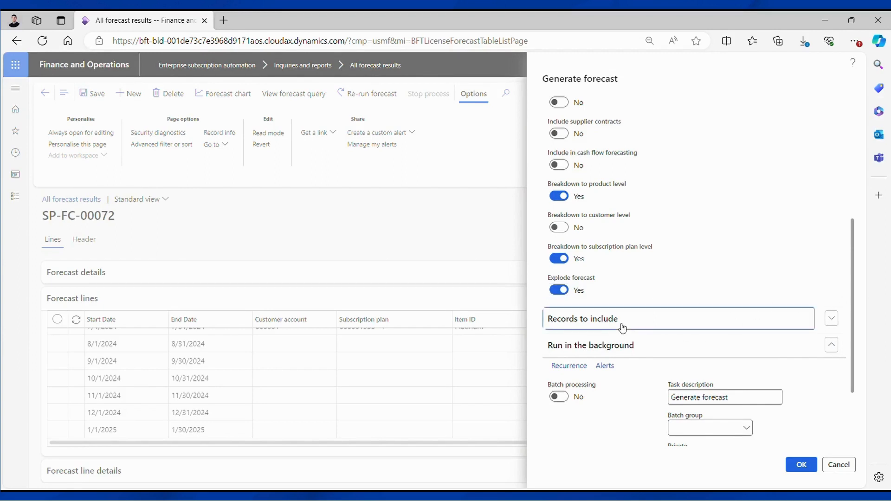
Step: Filter the records to include to subscription plan 000001935 and submit the forecast
{"action": "left_click", "coordinate": [640, 329]}
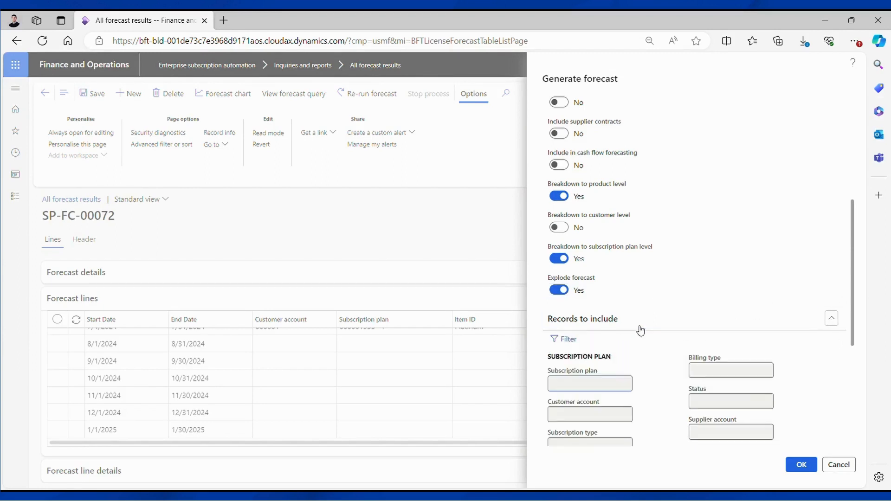
{"action": "left_click", "coordinate": [575, 348]}
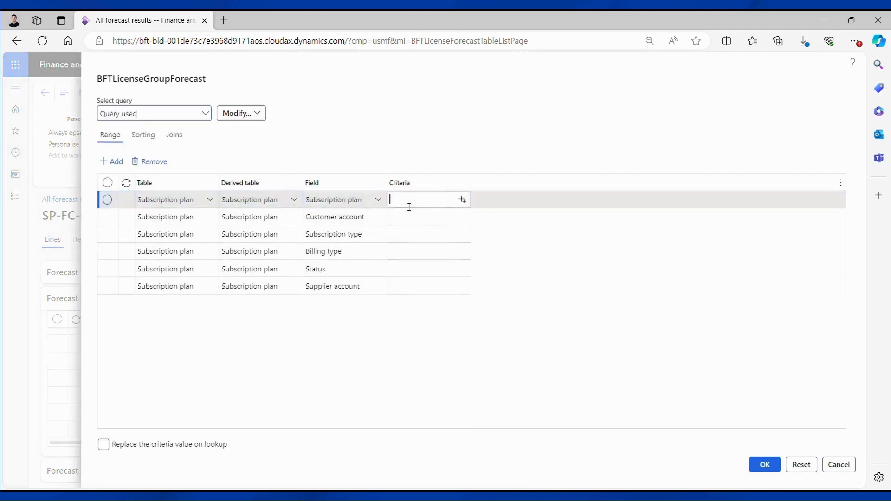
{"action": "left_click", "coordinate": [412, 203]}
{"action": "type", "text": "000001935"}
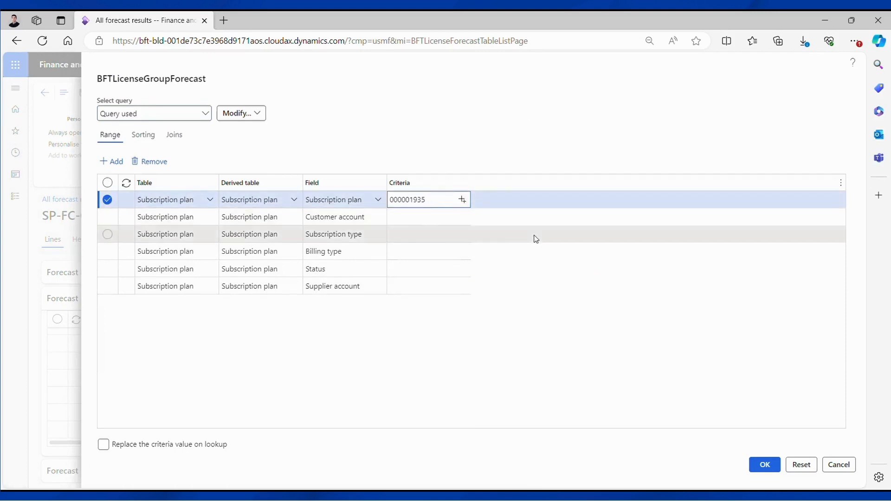
{"action": "left_click", "coordinate": [766, 465]}
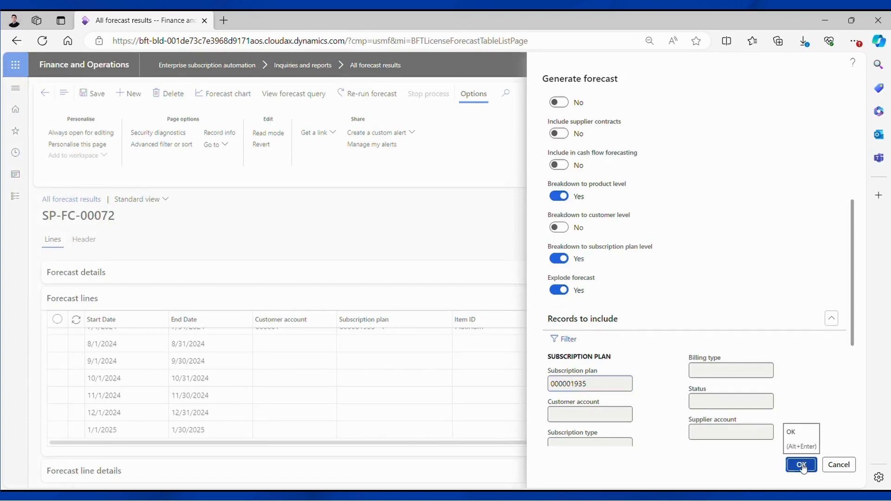
{"action": "left_click", "coordinate": [804, 467]}
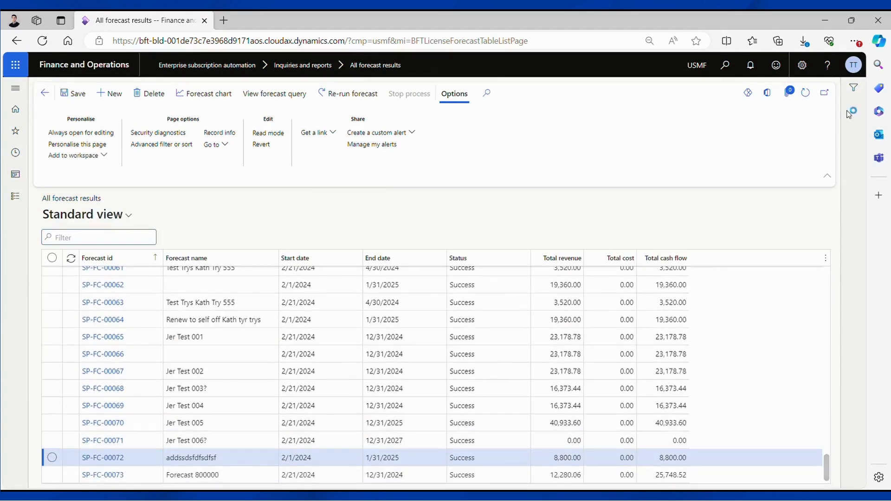
Step: Refresh the forecast results list to check the new forecast's status
{"action": "left_click", "coordinate": [808, 97]}
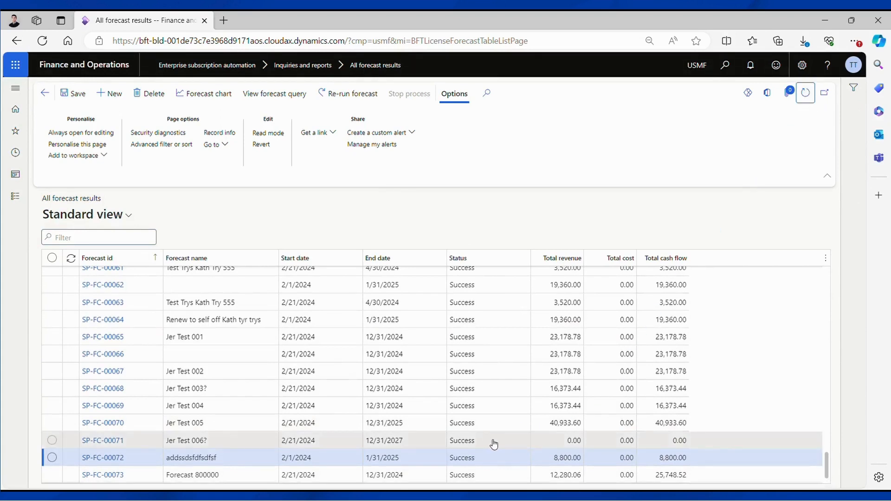
{"action": "left_click", "coordinate": [474, 479]}
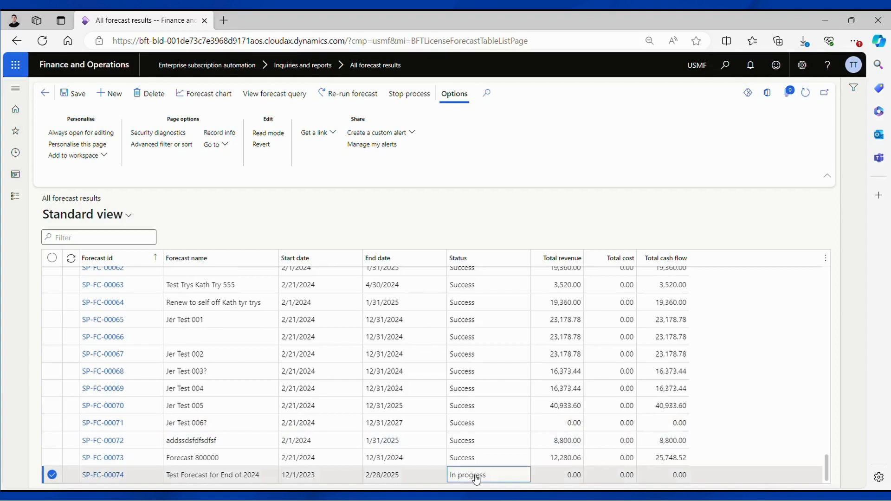
{"action": "left_click", "coordinate": [807, 95]}
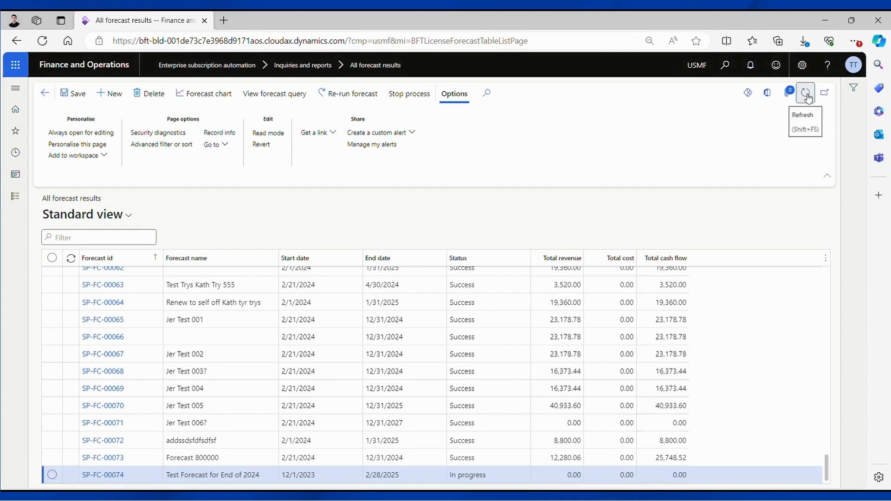
{"action": "left_click", "coordinate": [807, 97]}
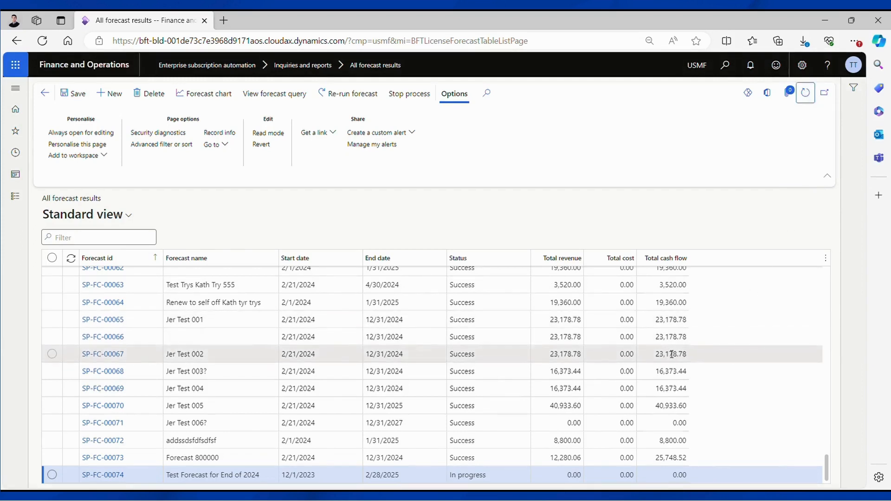
{"action": "left_click", "coordinate": [807, 97]}
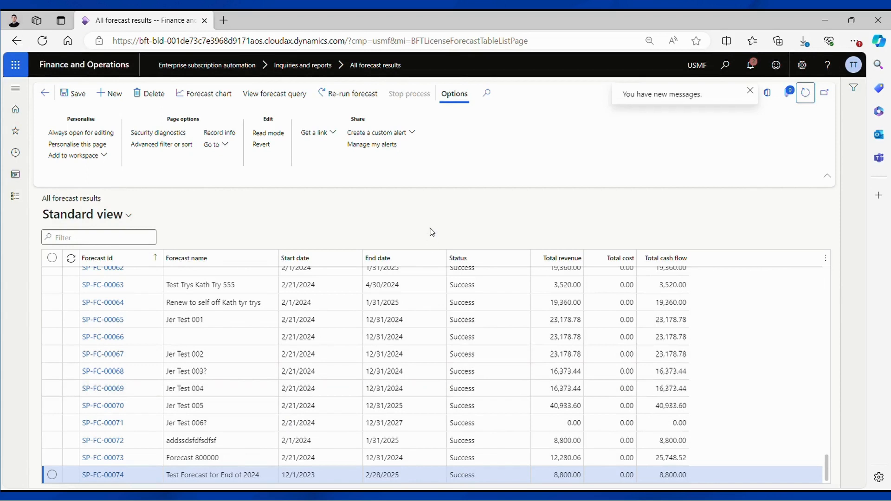
Step: Open forecast SP-FC-00074 and review its monthly forecast lines, subscription plans and revenue values
{"action": "left_click", "coordinate": [103, 475]}
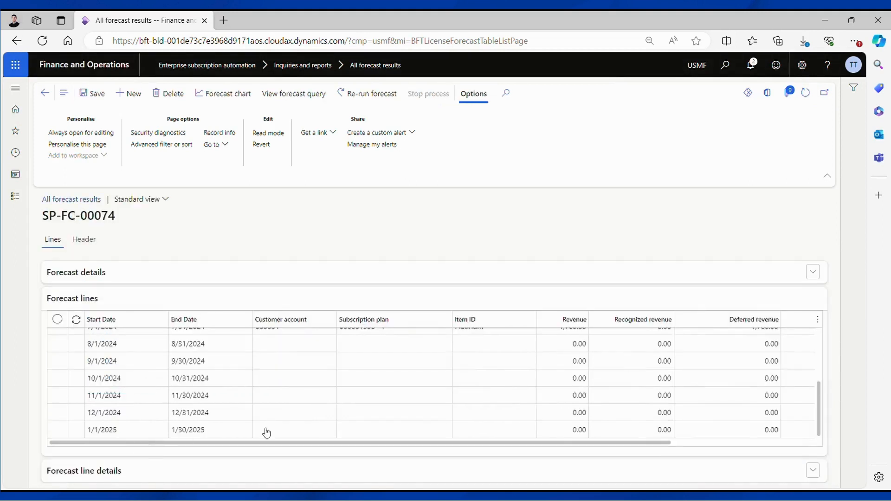
{"action": "scroll", "coordinate": [822, 386], "scroll_direction": "up", "scroll_amount": 3}
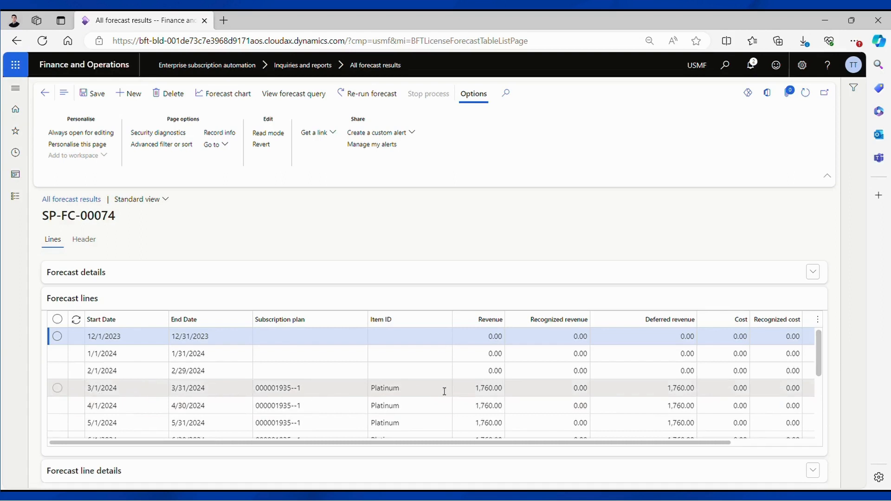
{"action": "left_click", "coordinate": [477, 394]}
{"action": "scroll", "coordinate": [478, 390], "scroll_direction": "down", "scroll_amount": 1}
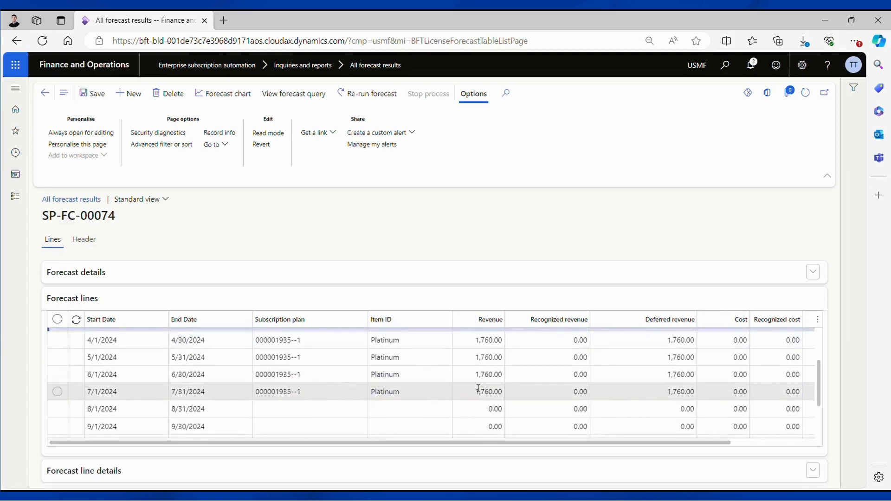
{"action": "scroll", "coordinate": [480, 377], "scroll_direction": "up", "scroll_amount": 1}
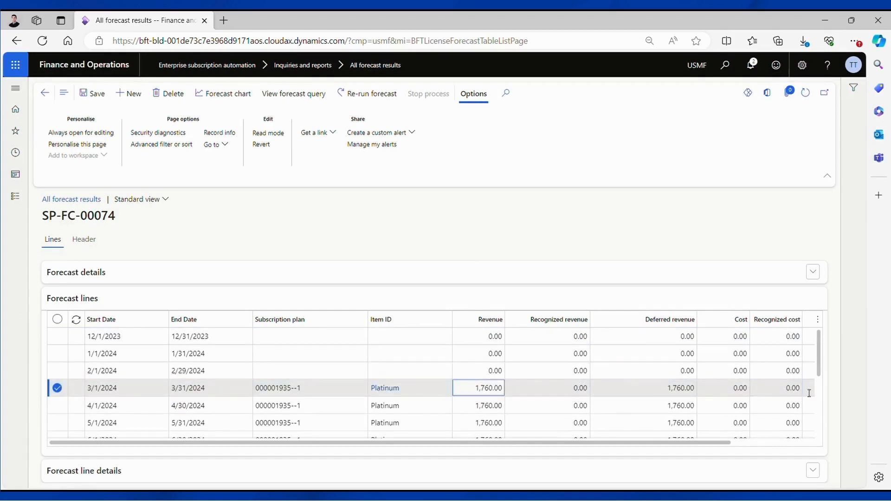
{"action": "left_click_drag", "start_coordinate": [818, 363], "coordinate": [821, 387]}
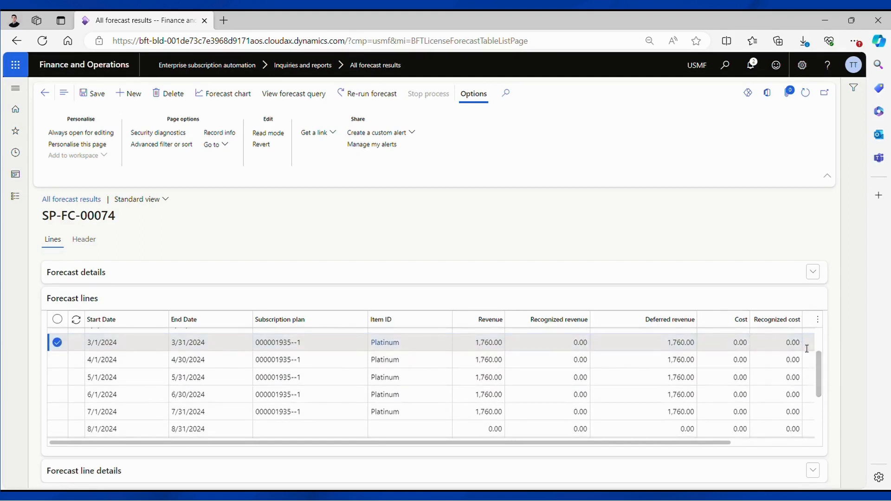
{"action": "left_click_drag", "start_coordinate": [819, 359], "coordinate": [819, 363]}
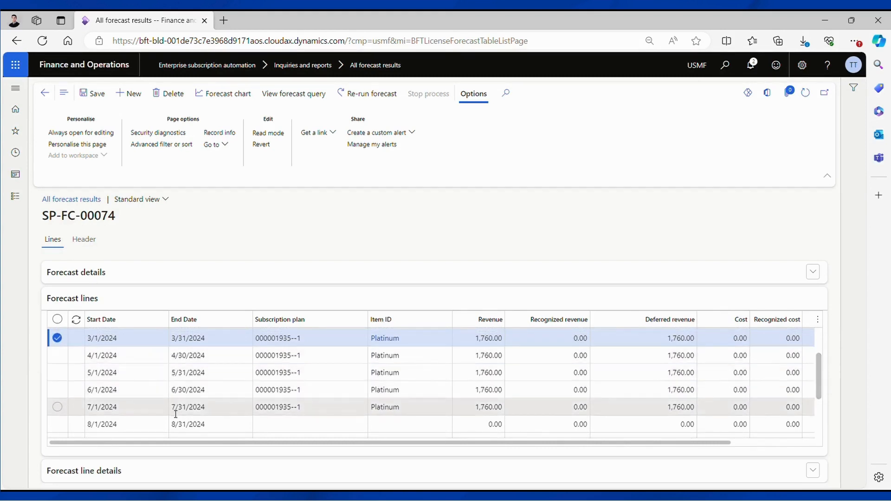
{"action": "left_click", "coordinate": [298, 392]}
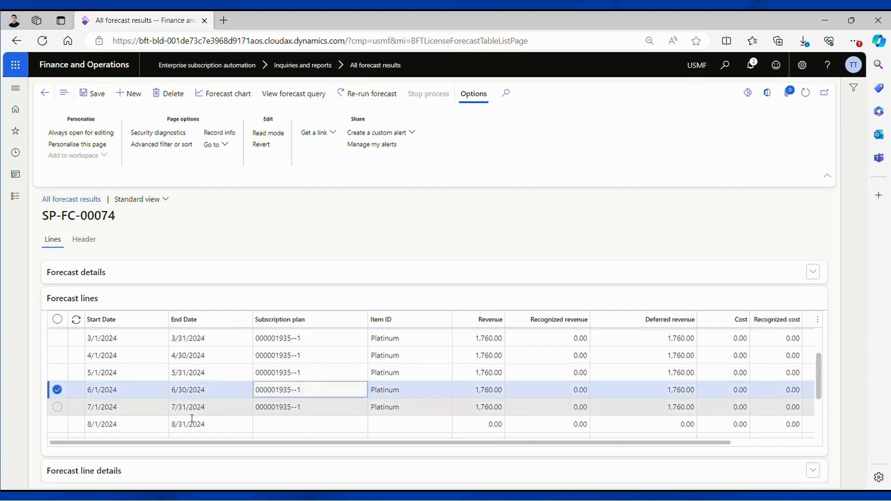
{"action": "left_click", "coordinate": [201, 414]}
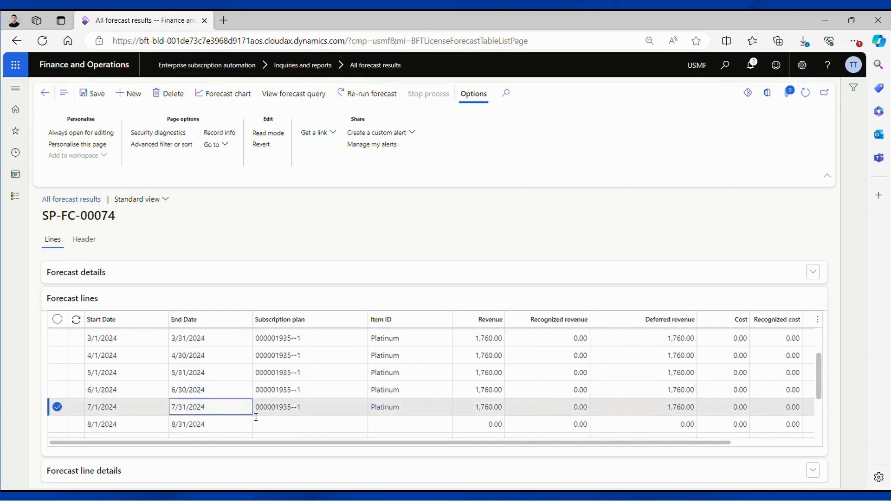
{"action": "scroll", "coordinate": [256, 417], "scroll_direction": "down", "scroll_amount": 2}
{"action": "left_click", "coordinate": [199, 367]}
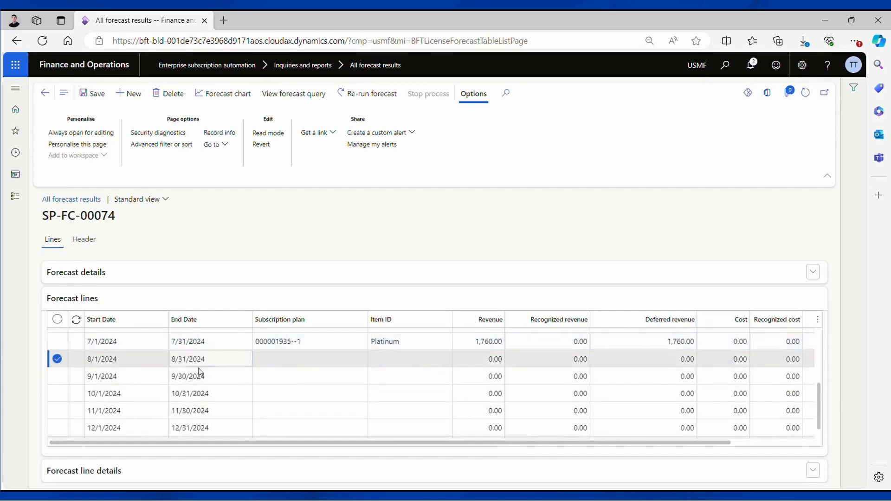
{"action": "left_click", "coordinate": [200, 376]}
{"action": "left_click", "coordinate": [205, 394]}
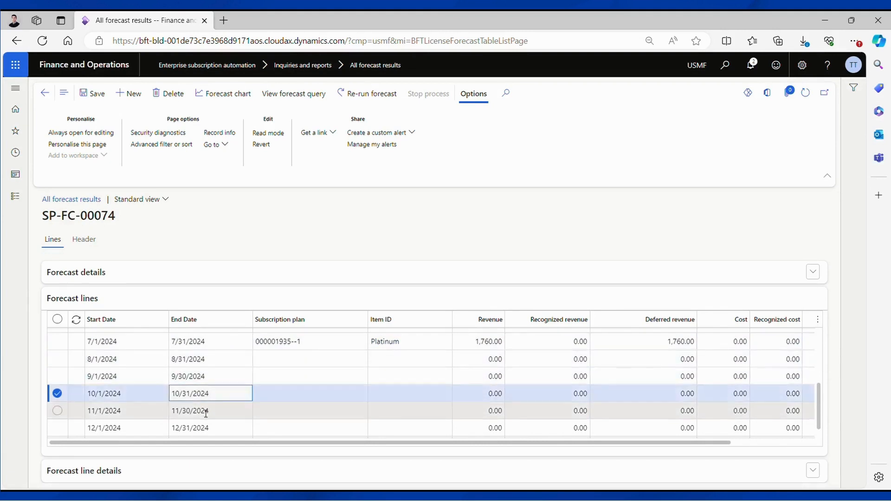
{"action": "left_click", "coordinate": [206, 412]}
{"action": "left_click", "coordinate": [209, 429]}
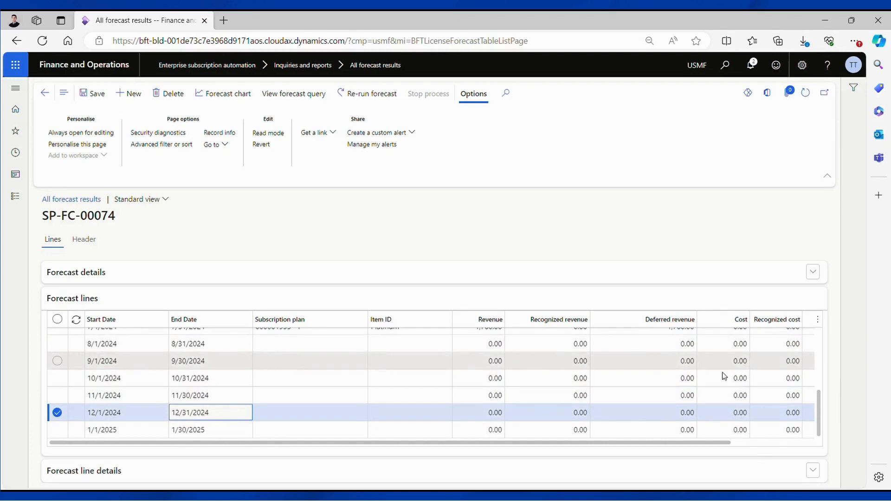
{"action": "left_click_drag", "start_coordinate": [819, 408], "coordinate": [819, 420]}
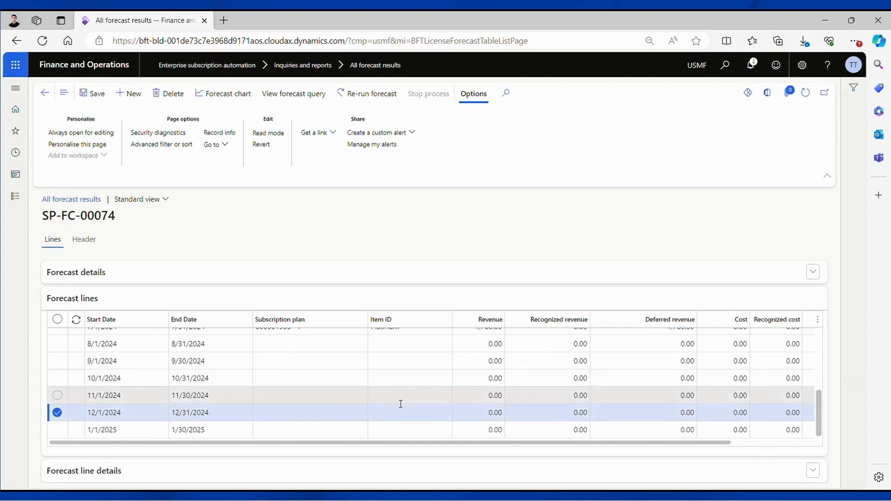
{"action": "scroll", "coordinate": [339, 406], "scroll_direction": "up", "scroll_amount": 3}
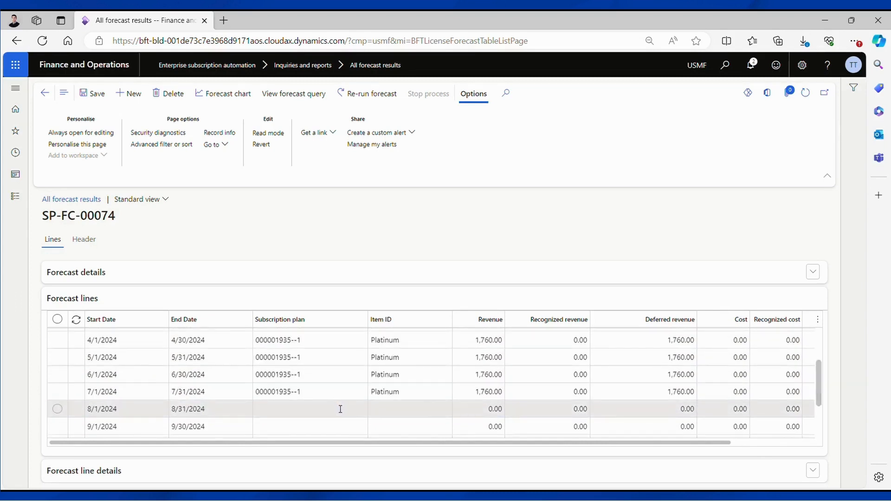
{"action": "scroll", "coordinate": [315, 397], "scroll_direction": "up", "scroll_amount": 3}
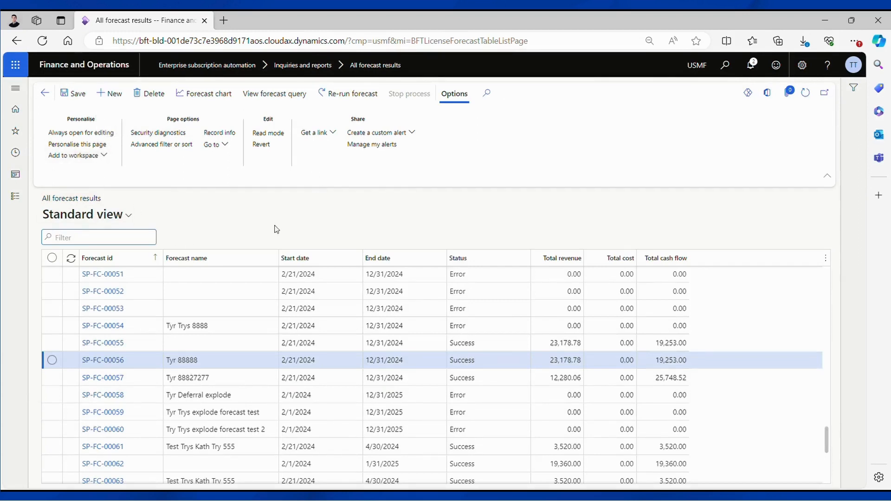
Step: Start a new forecast named Test forecast 000001896 with a start date of 1/1/2024
{"action": "left_click", "coordinate": [110, 92]}
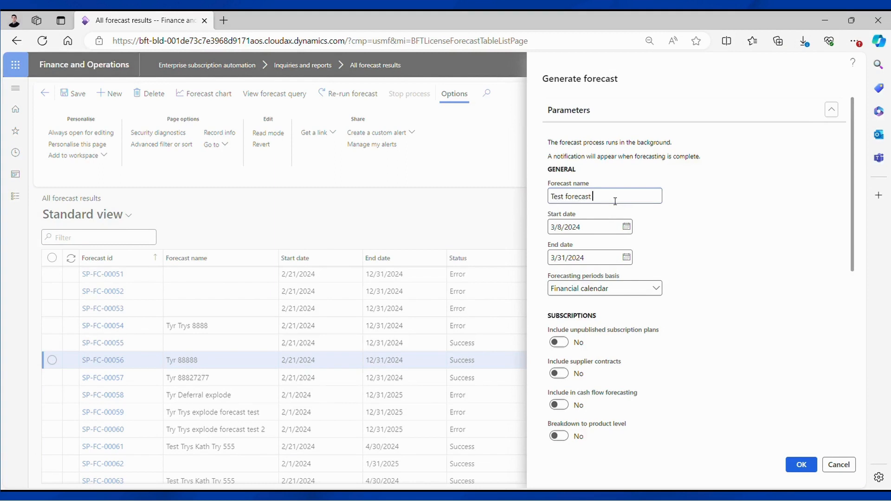
{"action": "type", "text": "000001896"}
{"action": "left_click", "coordinate": [627, 227]}
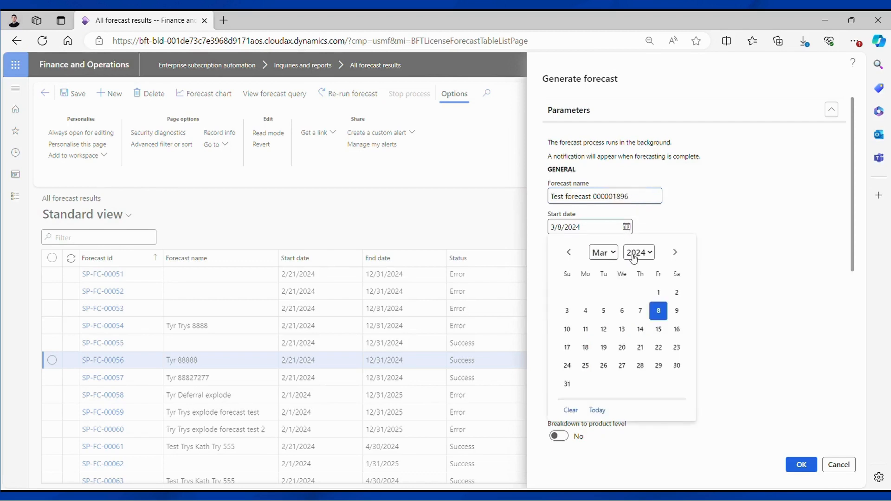
{"action": "left_click", "coordinate": [568, 251]}
{"action": "left_click", "coordinate": [568, 252]}
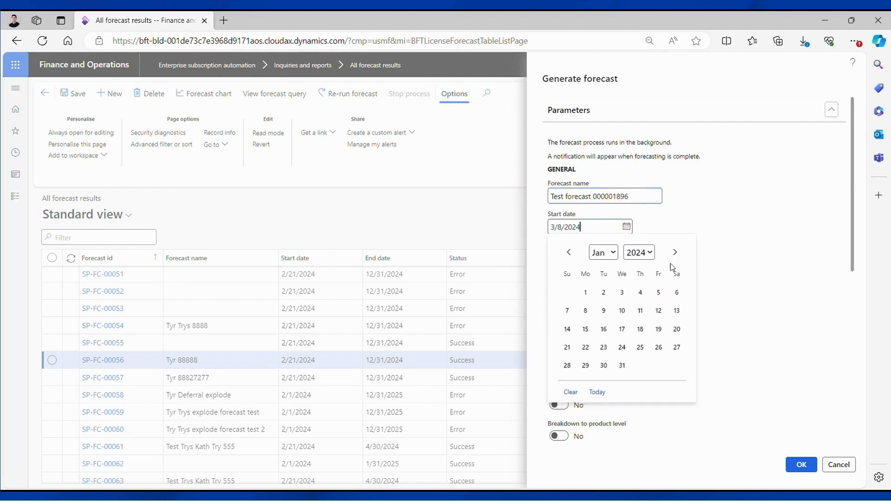
{"action": "left_click", "coordinate": [585, 292]}
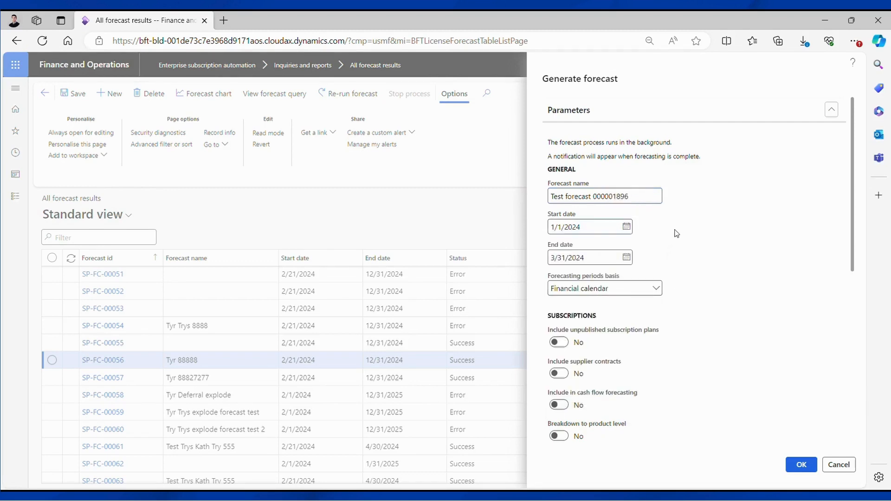
Step: Set the forecast end date to 12/31/2024
{"action": "left_click", "coordinate": [626, 257]}
{"action": "left_click", "coordinate": [675, 284]}
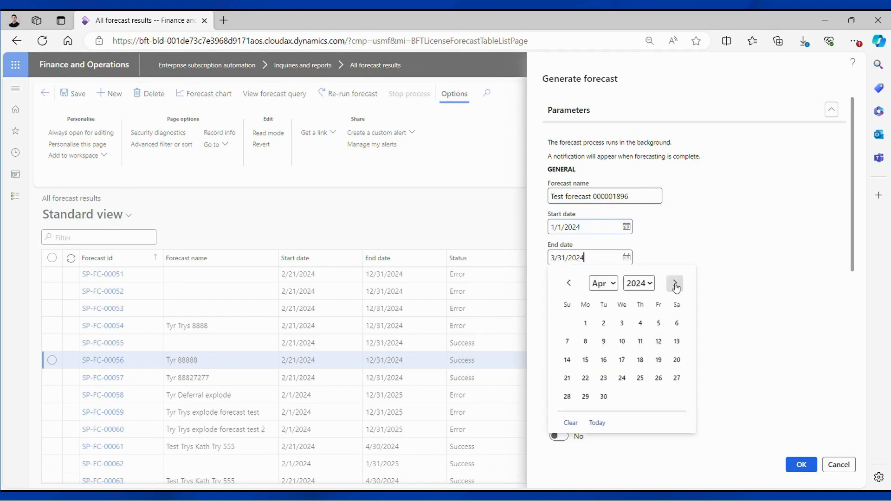
{"action": "left_click", "coordinate": [675, 284]}
{"action": "left_click", "coordinate": [675, 284]}
{"action": "left_click", "coordinate": [675, 284]}
{"action": "left_click", "coordinate": [677, 284]}
{"action": "left_click", "coordinate": [677, 284]}
{"action": "left_click", "coordinate": [678, 284]}
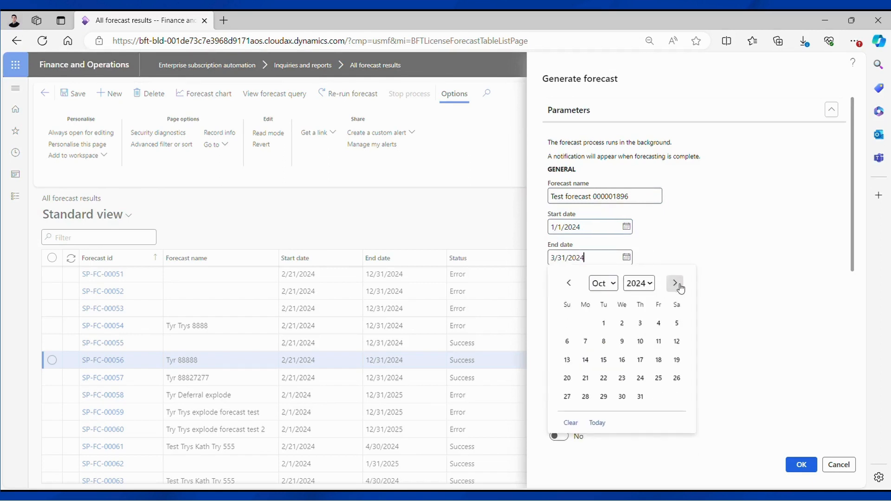
{"action": "left_click", "coordinate": [678, 284]}
{"action": "left_click", "coordinate": [678, 284]}
{"action": "left_click", "coordinate": [603, 397]}
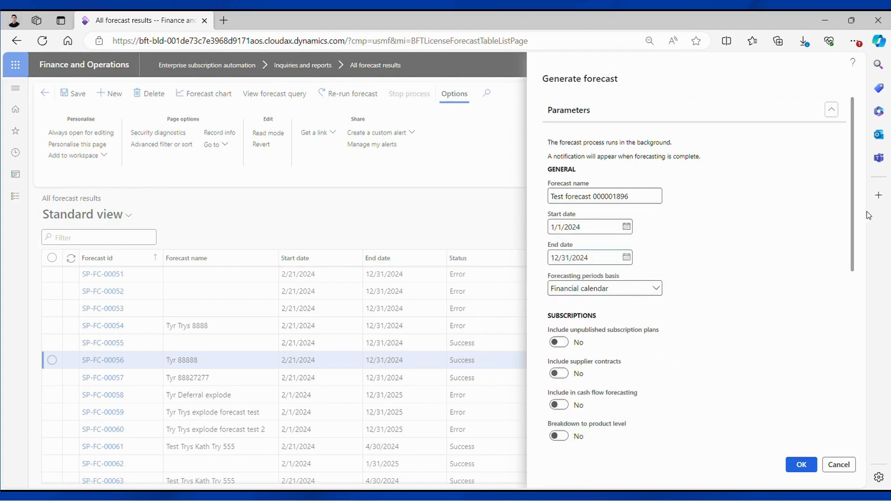
Step: Enable include unpublished subscription plans, breakdown to product level, and breakdown to subscription plan level
{"action": "scroll", "coordinate": [857, 241], "scroll_direction": "down", "scroll_amount": 2}
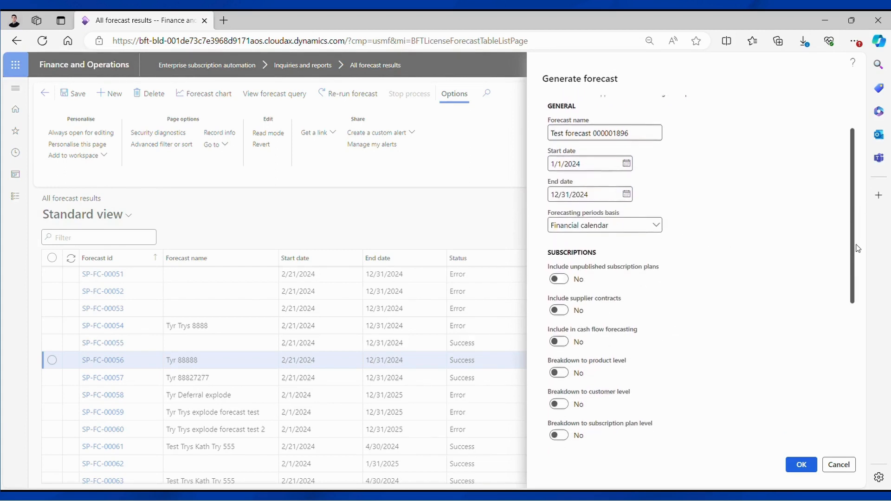
{"action": "scroll", "coordinate": [857, 248], "scroll_direction": "down", "scroll_amount": 3}
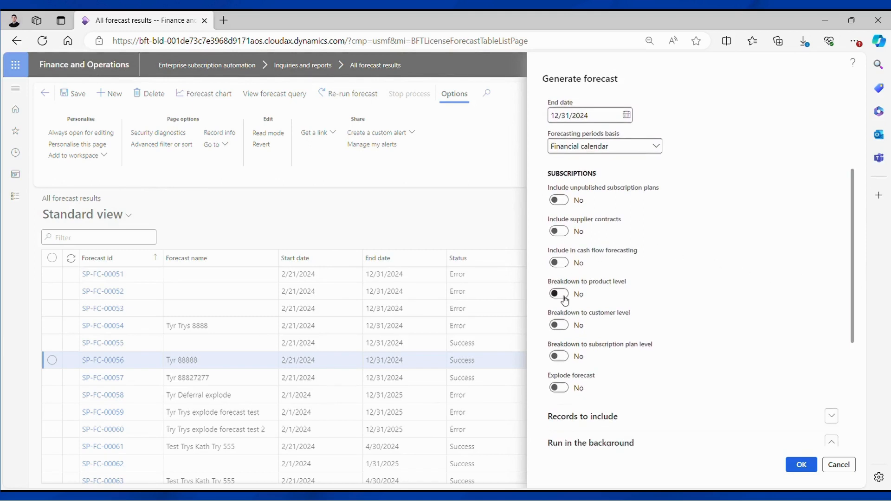
{"action": "left_click", "coordinate": [564, 202]}
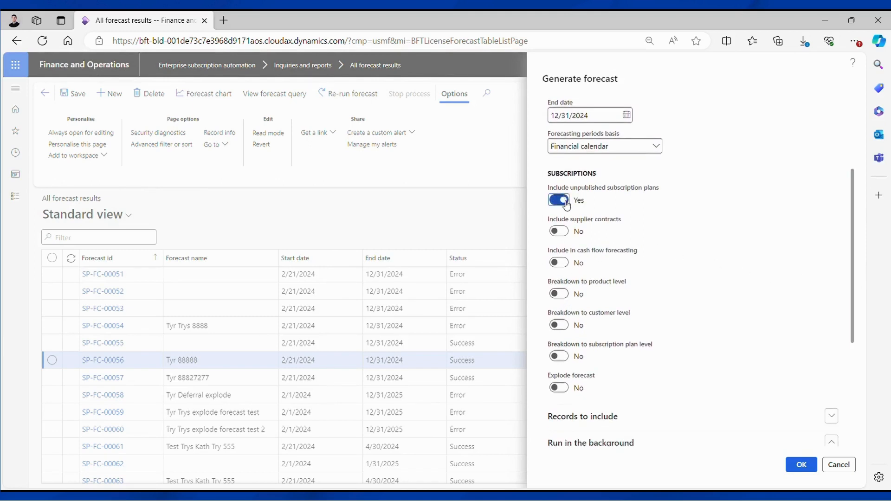
{"action": "left_click", "coordinate": [561, 295]}
{"action": "left_click", "coordinate": [565, 358]}
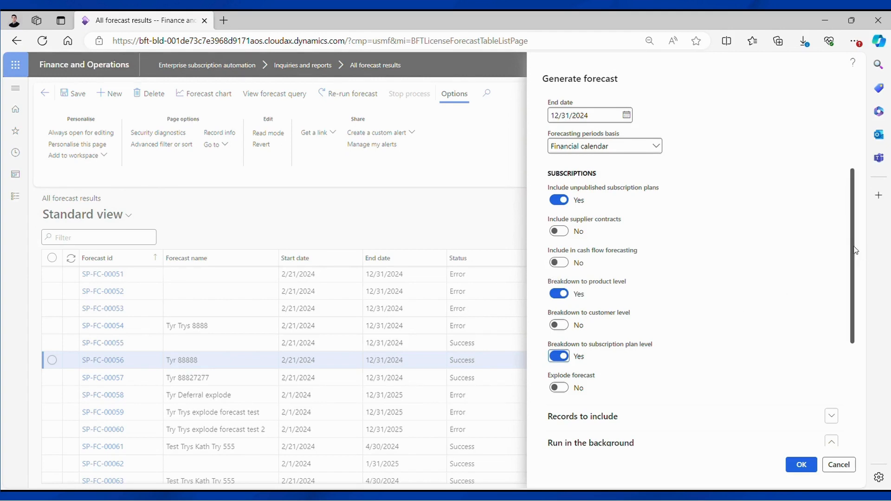
Step: Filter the records to include to subscription plan 000001896 and submit the forecast
{"action": "left_click_drag", "start_coordinate": [855, 250], "coordinate": [855, 262]}
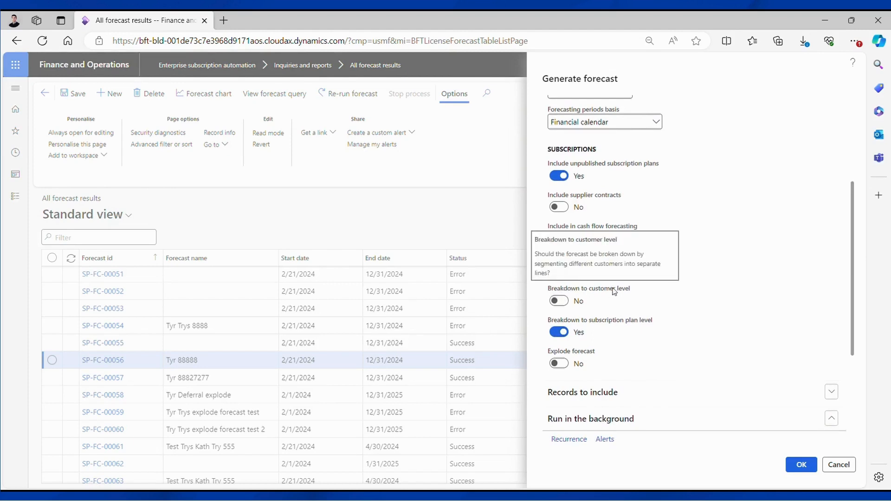
{"action": "scroll", "coordinate": [696, 288], "scroll_direction": "down", "scroll_amount": 2}
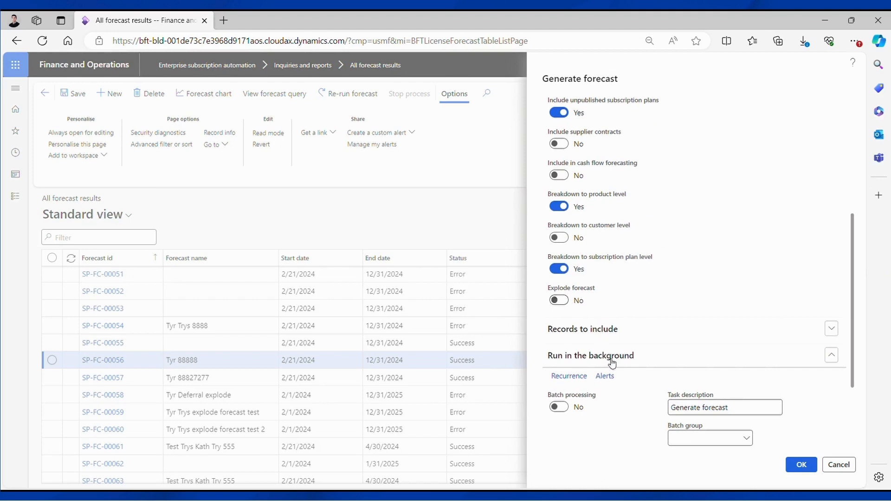
{"action": "scroll", "coordinate": [613, 360], "scroll_direction": "down", "scroll_amount": 1}
{"action": "left_click", "coordinate": [610, 288]}
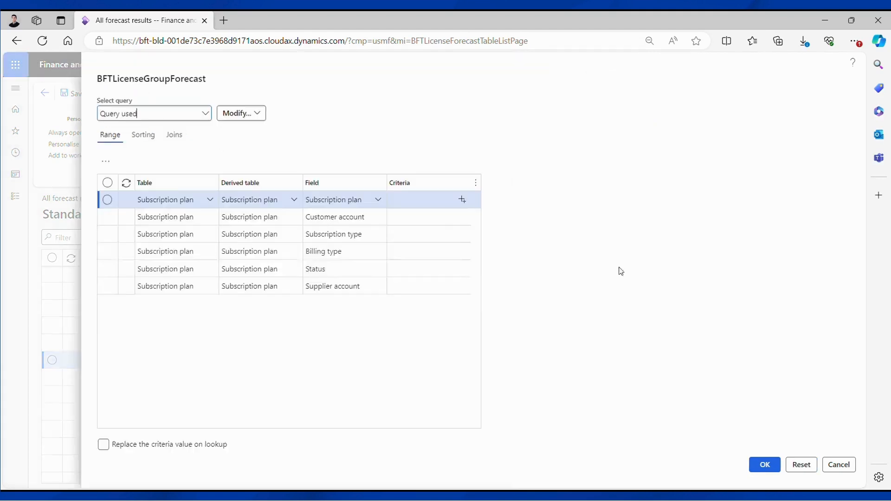
{"action": "left_click", "coordinate": [425, 206]}
{"action": "type", "text": "000001896"}
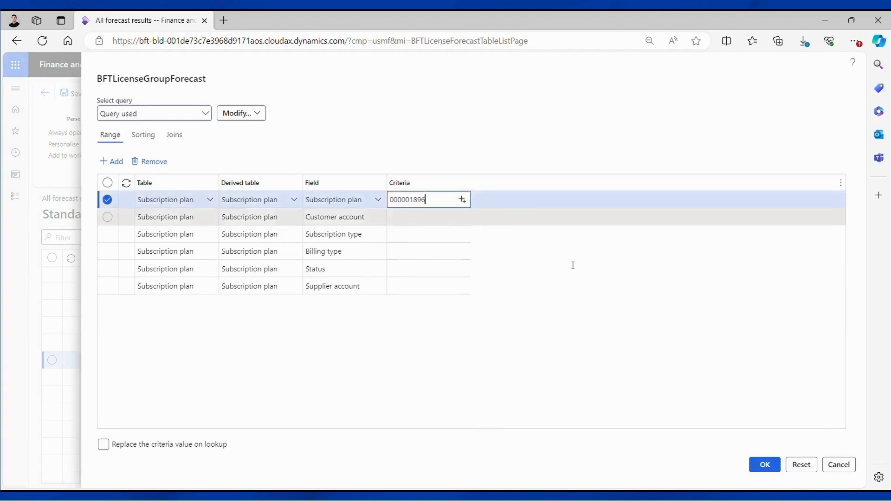
{"action": "left_click", "coordinate": [765, 464]}
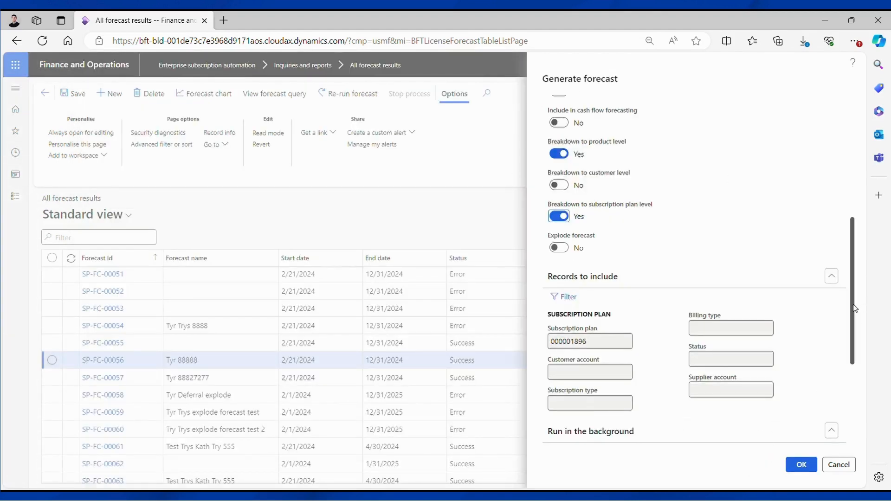
{"action": "scroll", "coordinate": [858, 325], "scroll_direction": "down", "scroll_amount": 3}
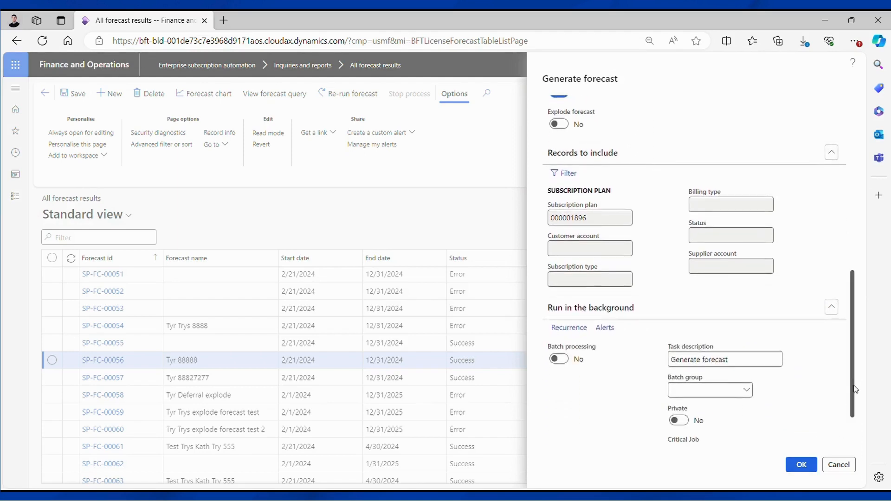
{"action": "scroll", "coordinate": [857, 408], "scroll_direction": "down", "scroll_amount": 2}
{"action": "left_click", "coordinate": [800, 464]}
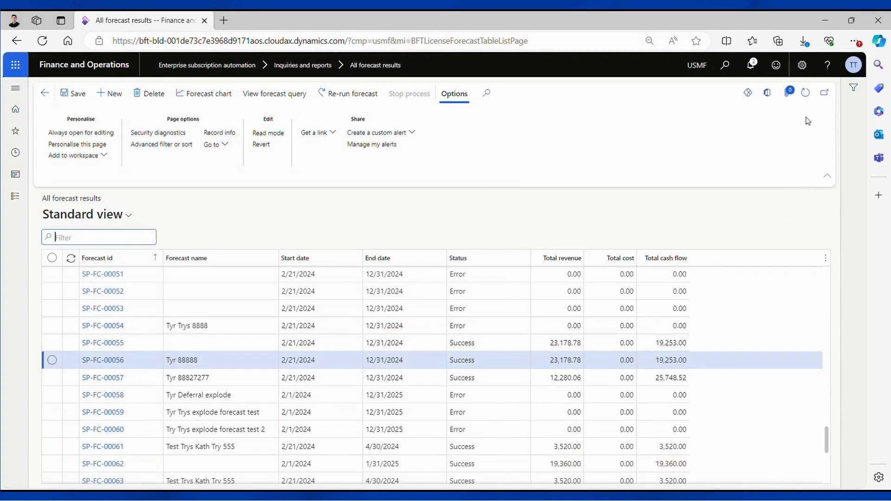
Step: Refresh the forecast results list and select the new forecast to check its status
{"action": "left_click", "coordinate": [805, 92]}
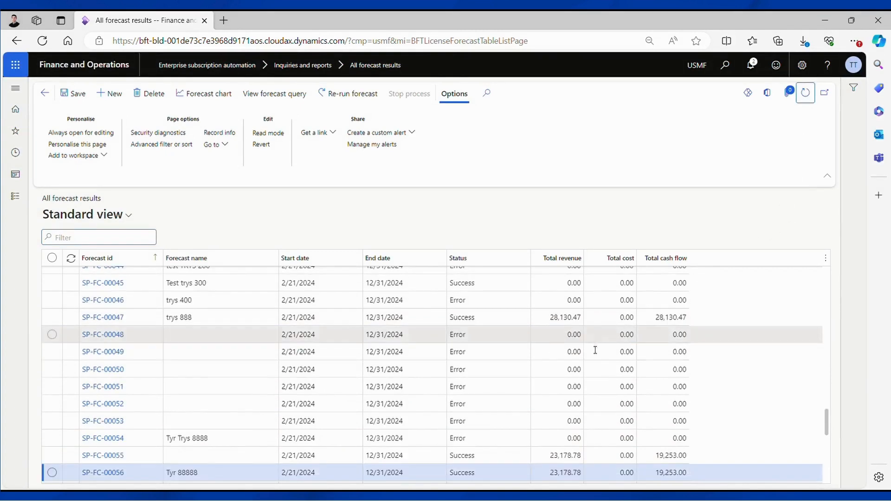
{"action": "scroll", "coordinate": [577, 368], "scroll_direction": "down", "scroll_amount": 5}
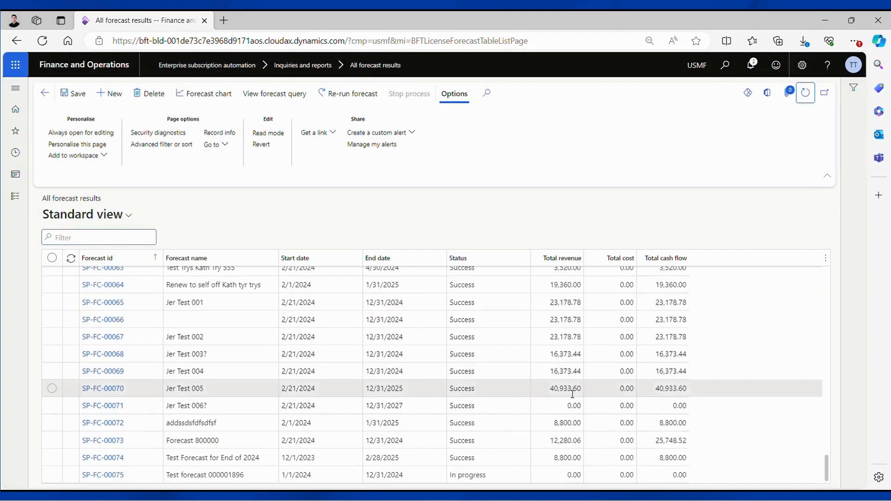
{"action": "left_click", "coordinate": [474, 477]}
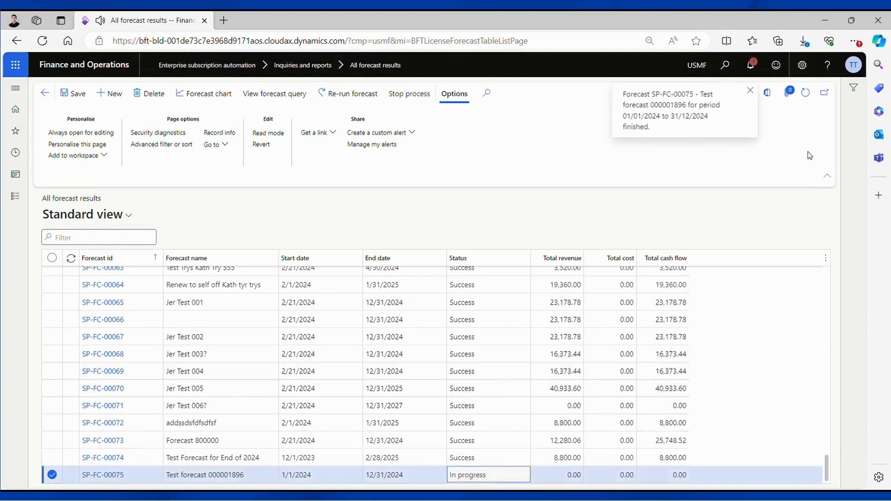
Step: Refresh the forecast results list and open forecast SP-FC-00075 to inspect its first forecast lines
{"action": "left_click", "coordinate": [805, 93]}
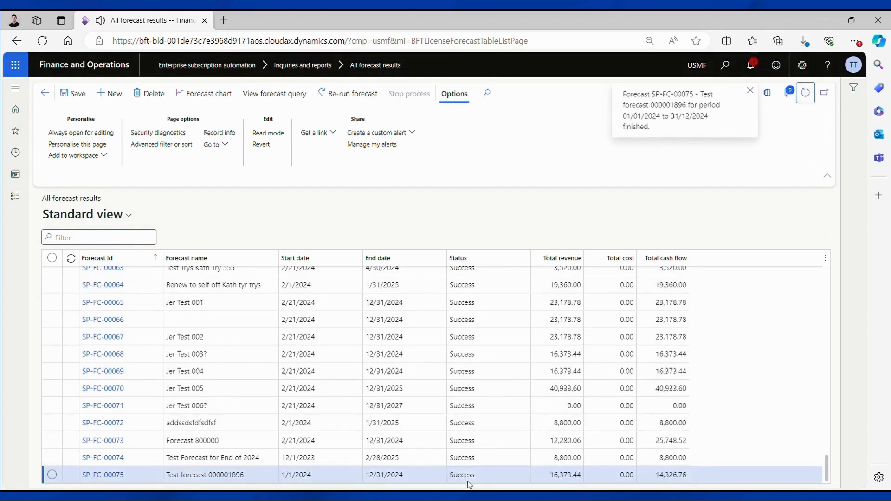
{"action": "left_click", "coordinate": [101, 475]}
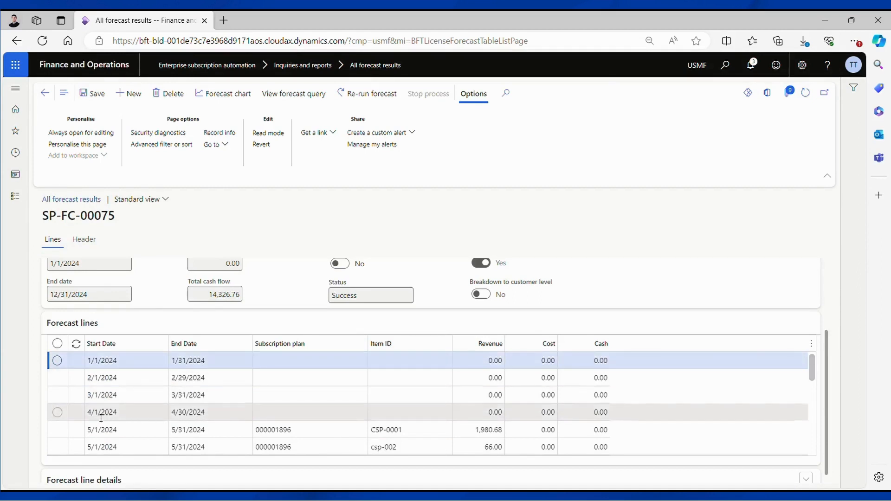
{"action": "left_click", "coordinate": [205, 412]}
{"action": "left_click", "coordinate": [195, 434]}
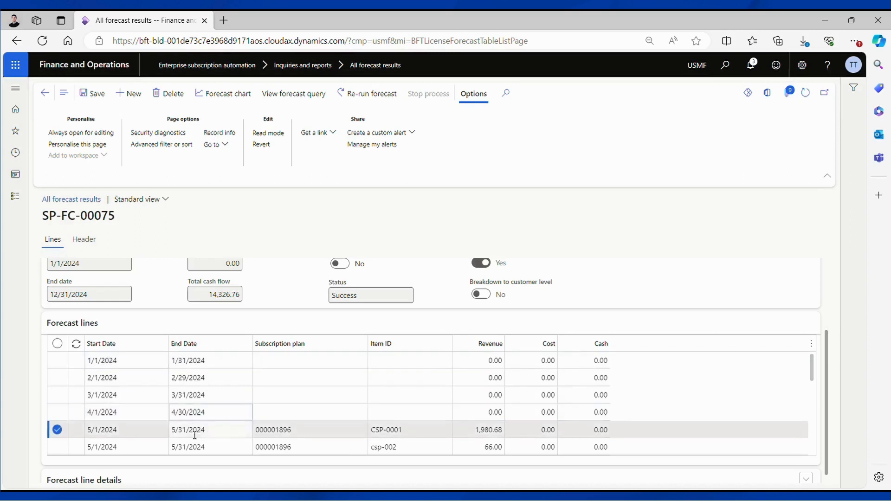
Step: Review the May forecast lines for subscription plan 000001896, comparing revenue and cash per item
{"action": "scroll", "coordinate": [300, 436], "scroll_direction": "down", "scroll_amount": 2}
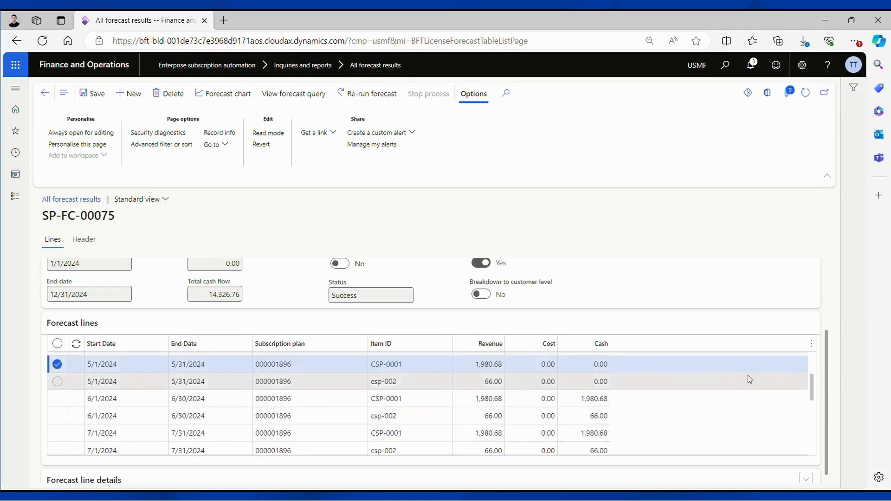
{"action": "left_click_drag", "start_coordinate": [811, 387], "coordinate": [822, 379]}
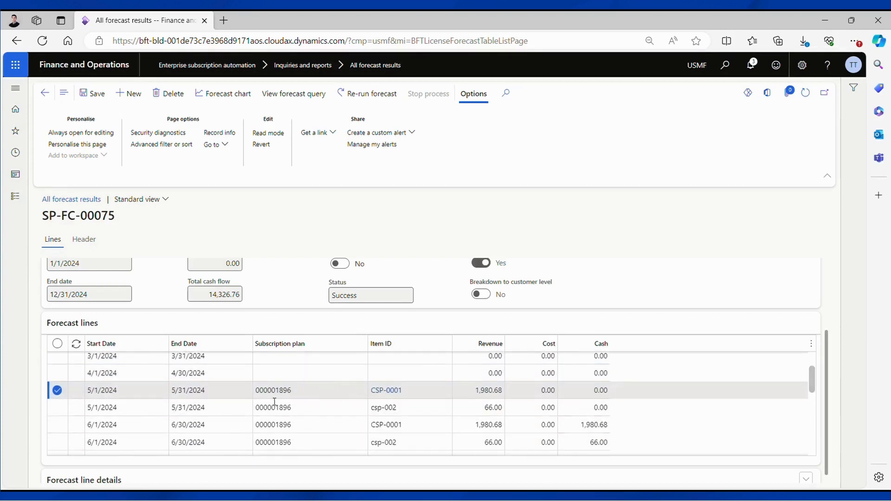
{"action": "left_click", "coordinate": [305, 394]}
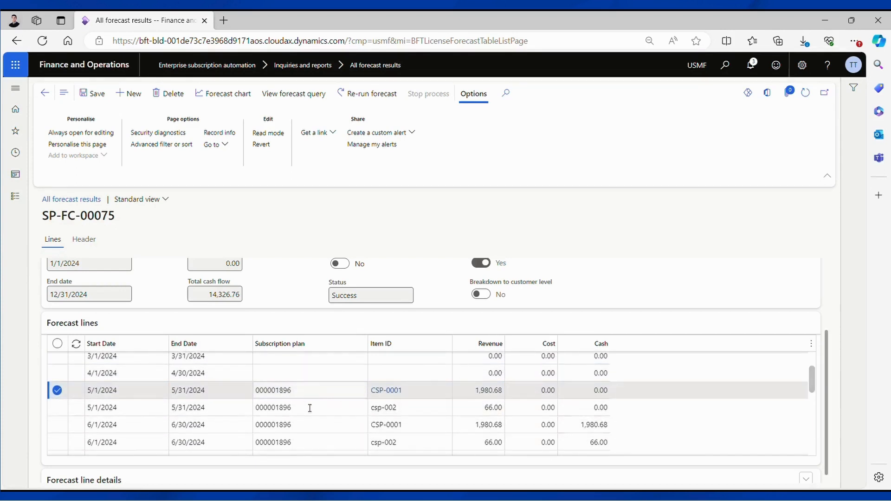
{"action": "left_click", "coordinate": [416, 390]}
{"action": "left_click", "coordinate": [413, 408]}
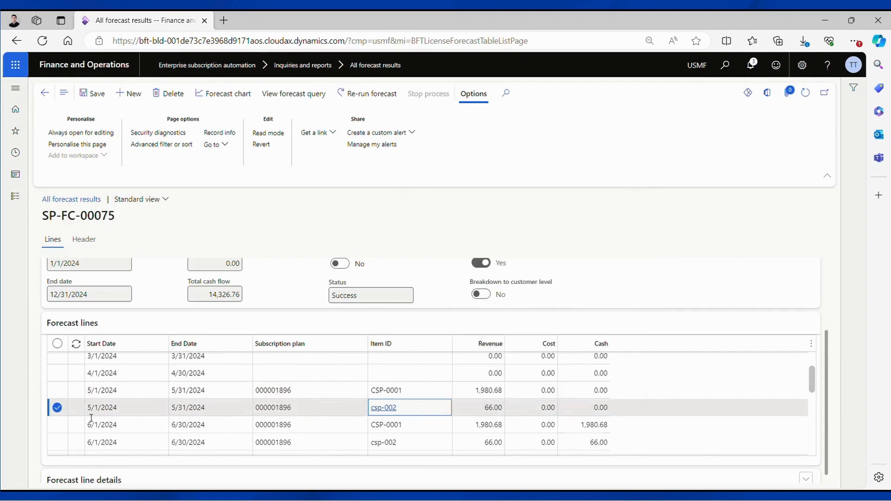
{"action": "left_click", "coordinate": [180, 396]}
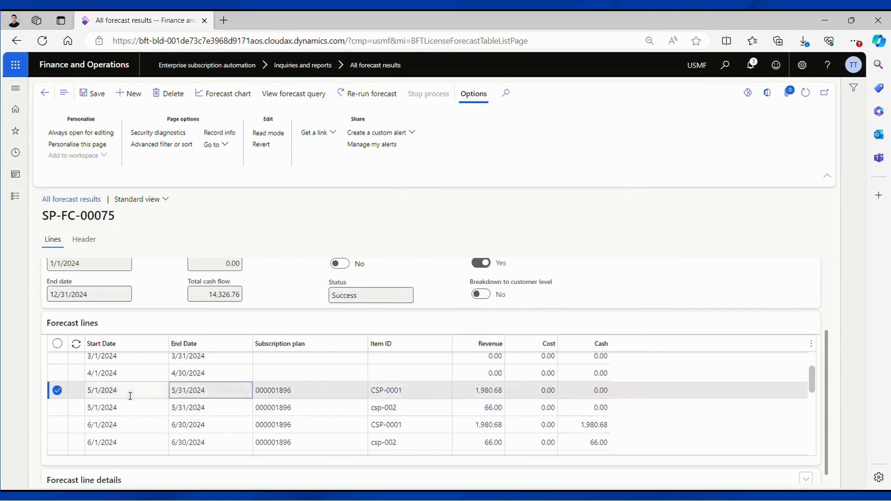
{"action": "left_click", "coordinate": [235, 410]}
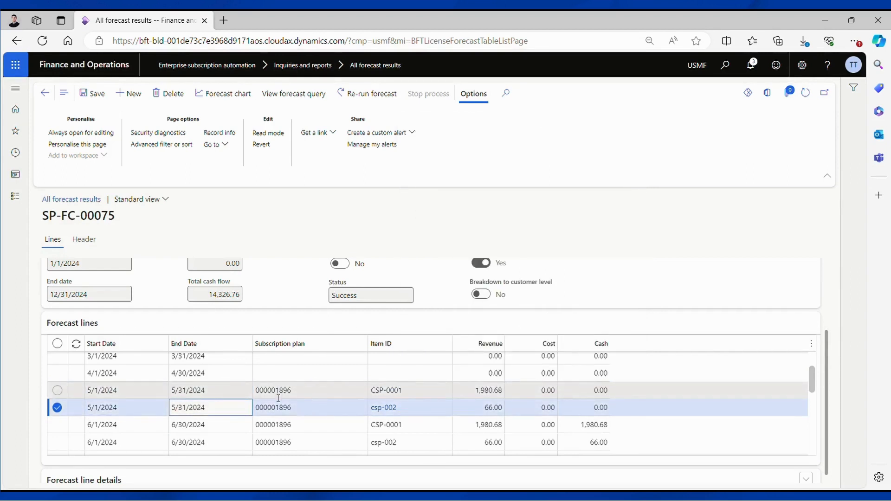
{"action": "left_click", "coordinate": [377, 392]}
{"action": "left_click", "coordinate": [475, 394]}
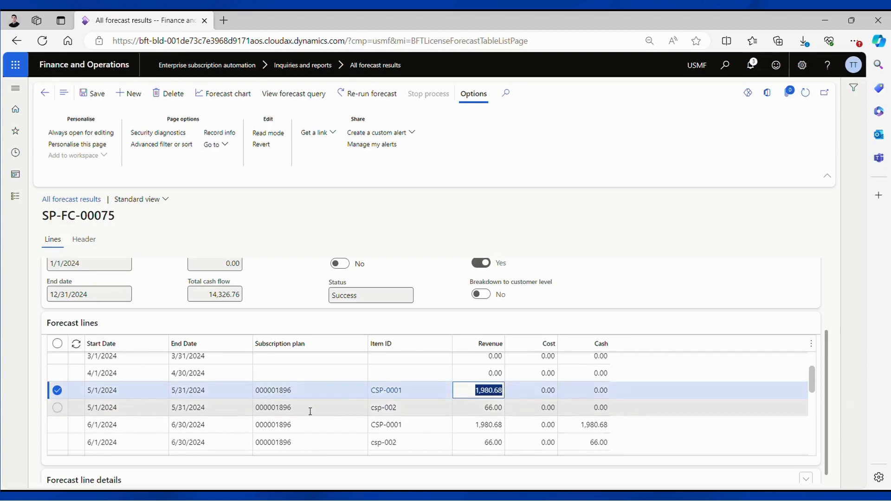
{"action": "left_click", "coordinate": [416, 409]}
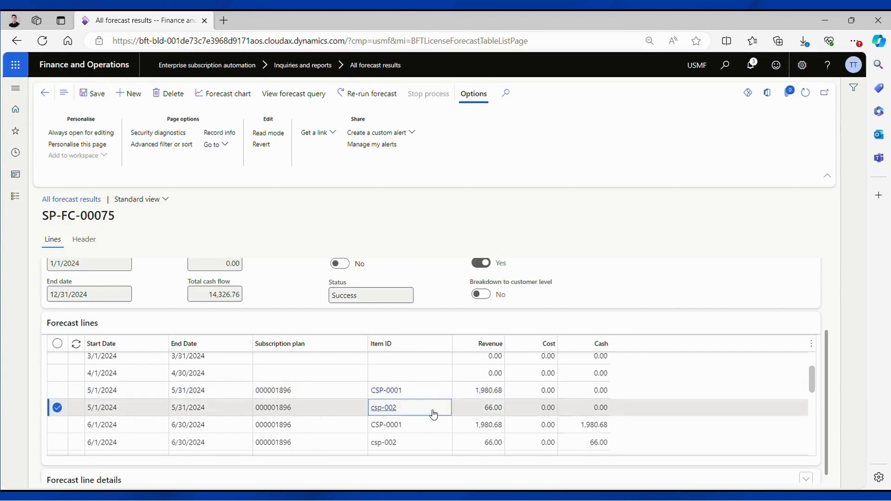
Step: Examine the remaining monthly forecast lines through December, then return to the forecast details section
{"action": "left_click_drag", "start_coordinate": [811, 377], "coordinate": [812, 388]}
{"action": "left_click", "coordinate": [494, 387]}
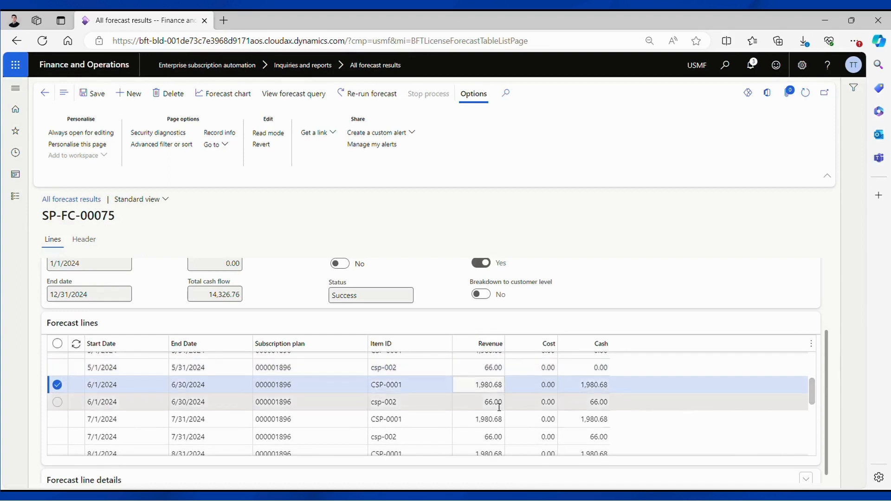
{"action": "left_click", "coordinate": [498, 407]}
{"action": "left_click", "coordinate": [487, 419]}
{"action": "left_click_drag", "start_coordinate": [814, 392], "coordinate": [829, 449]}
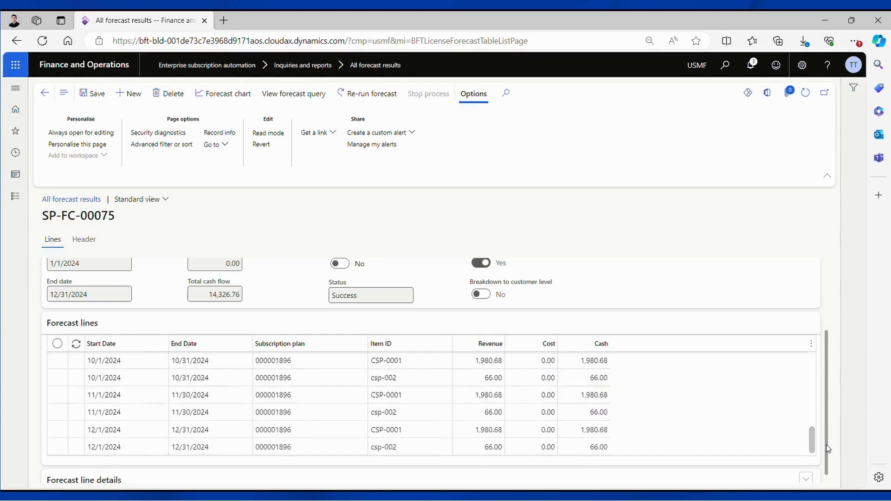
{"action": "left_click", "coordinate": [491, 430]}
{"action": "left_click", "coordinate": [492, 444]}
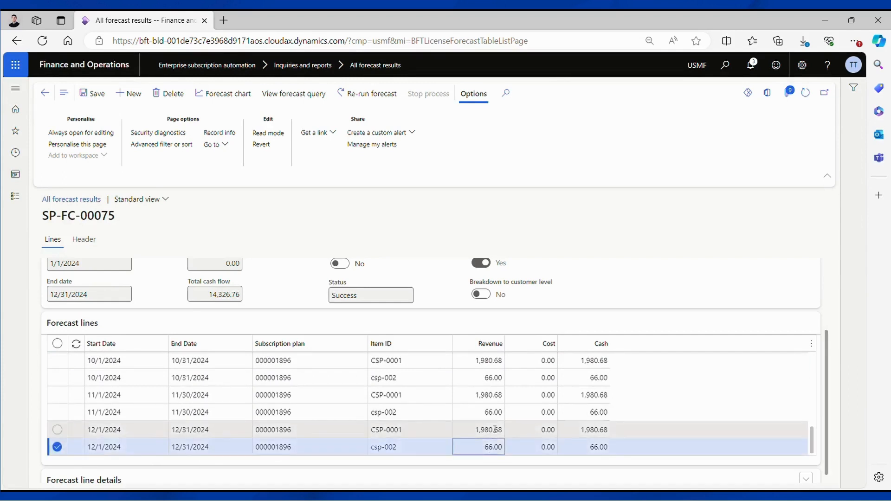
{"action": "left_click", "coordinate": [495, 430]}
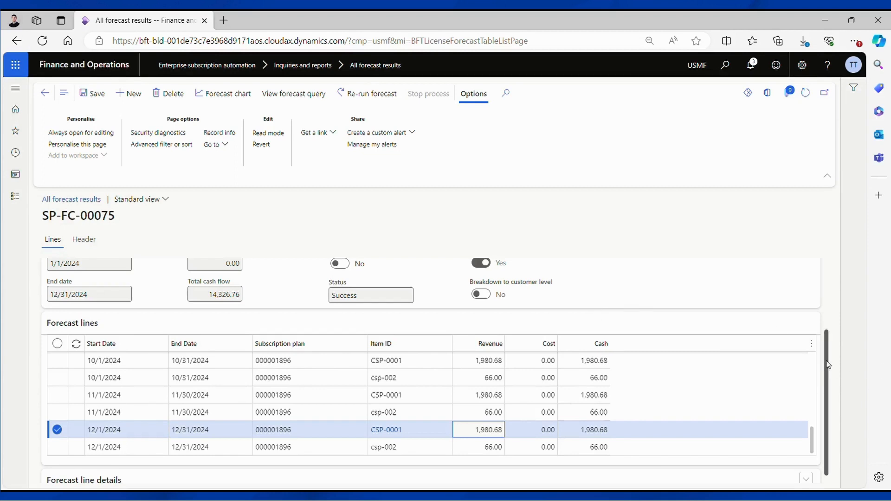
{"action": "left_click_drag", "start_coordinate": [827, 365], "coordinate": [825, 283]}
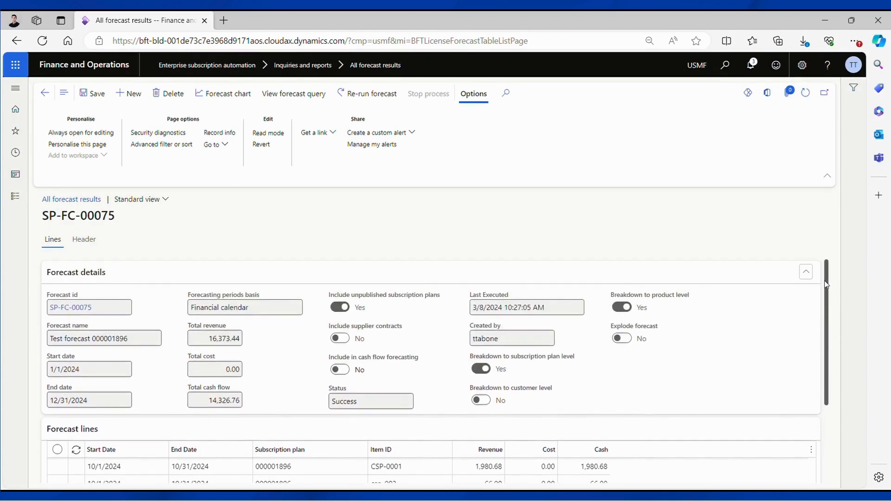